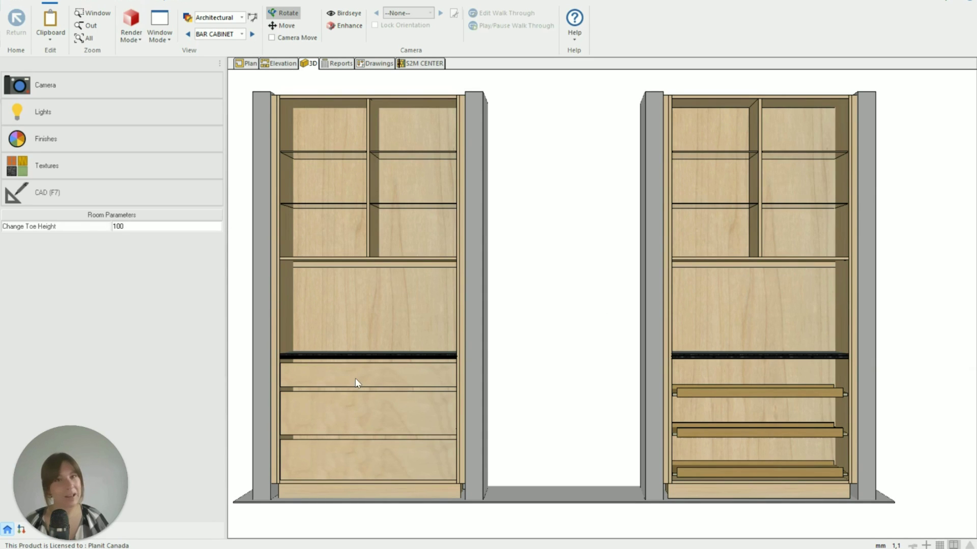
From the front elevation, open the tall cabinet's interior sections for editing.
left_click(273, 66)
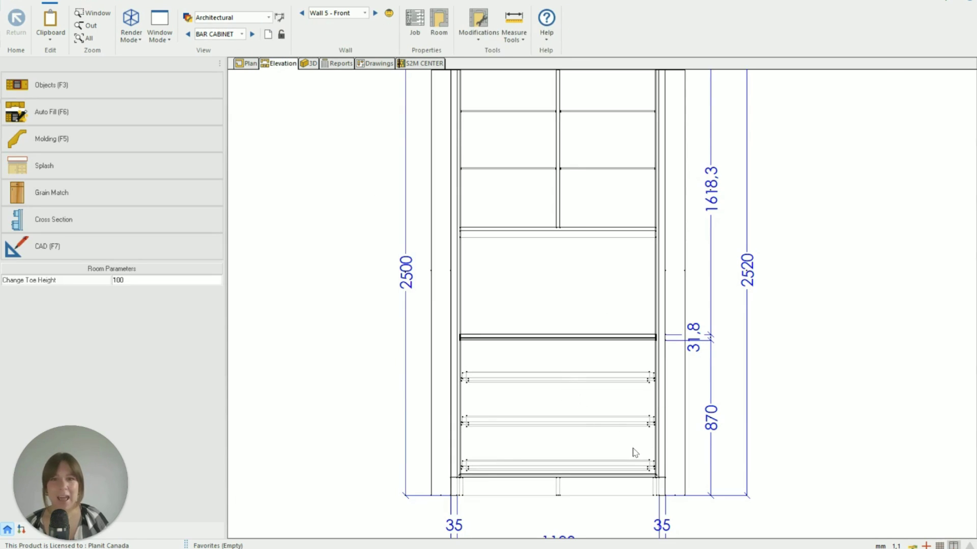
right_click(601, 398)
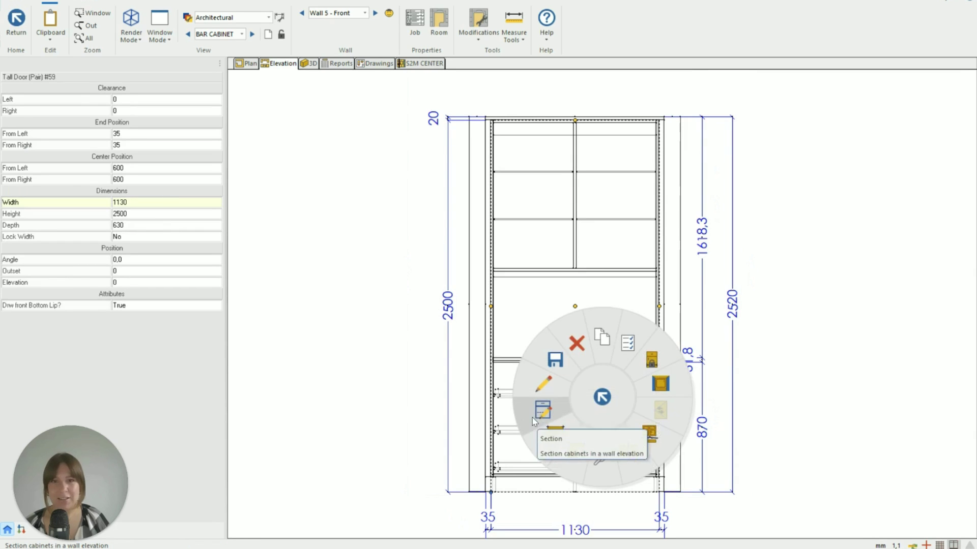
left_click(542, 410)
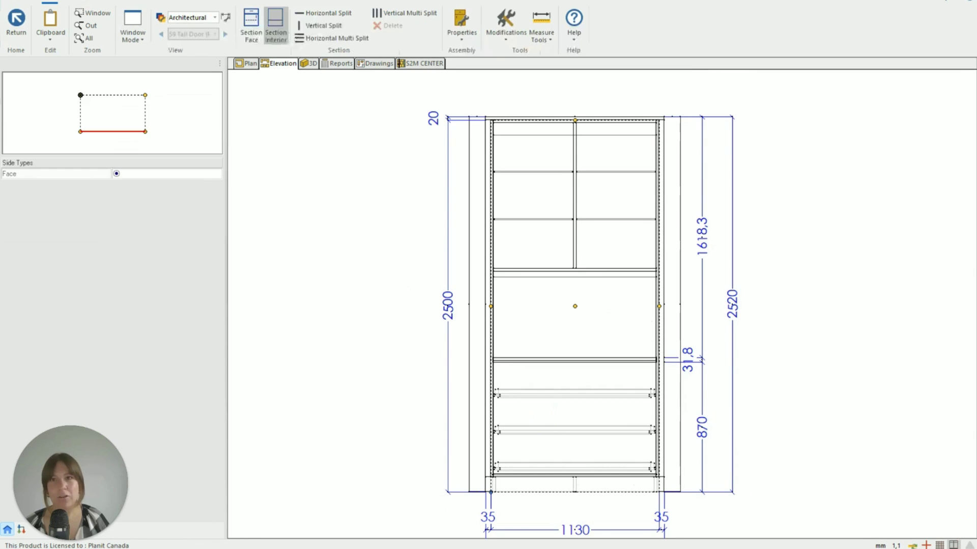
left_click(276, 28)
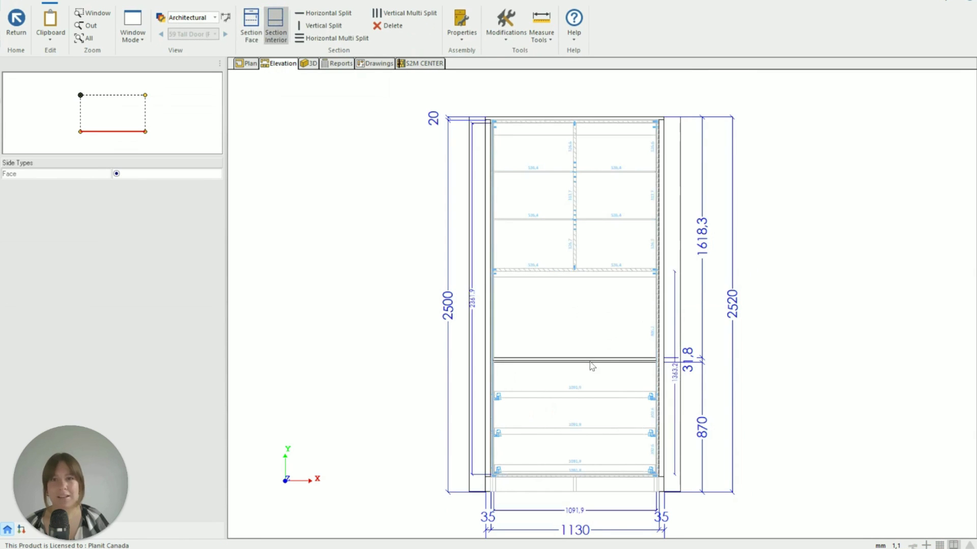
Delete the three roll-out trays from the lower compartment.
left_click(551, 397)
key("Delete")
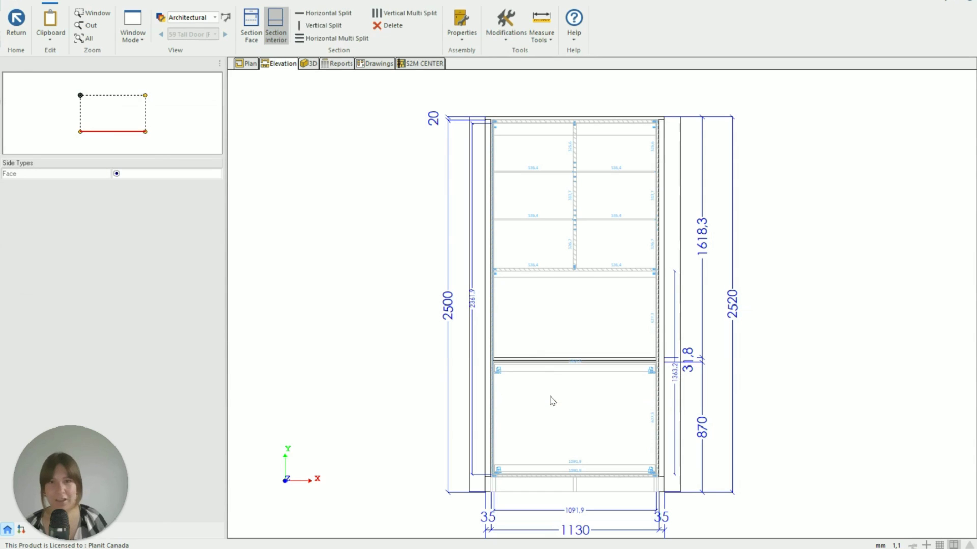
left_click(556, 372)
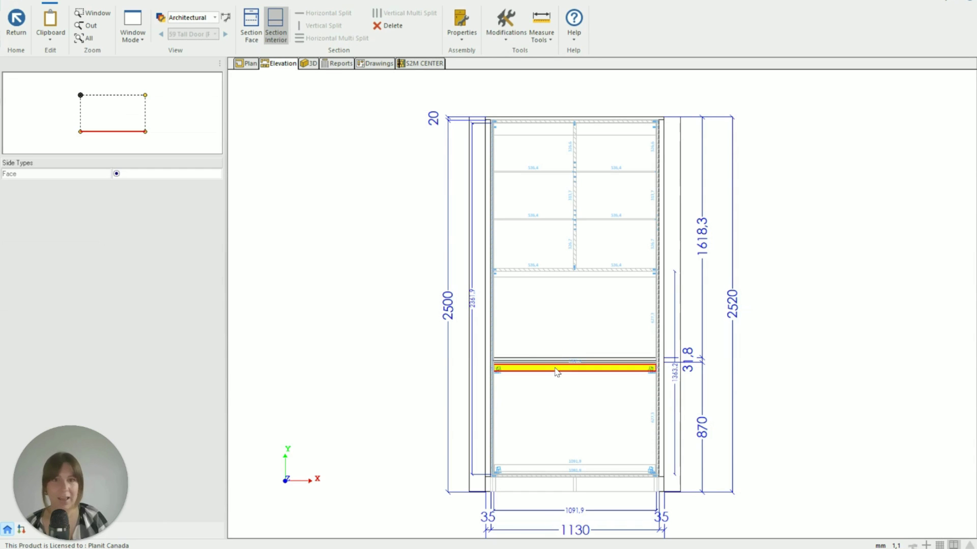
key("Delete")
left_click(561, 467)
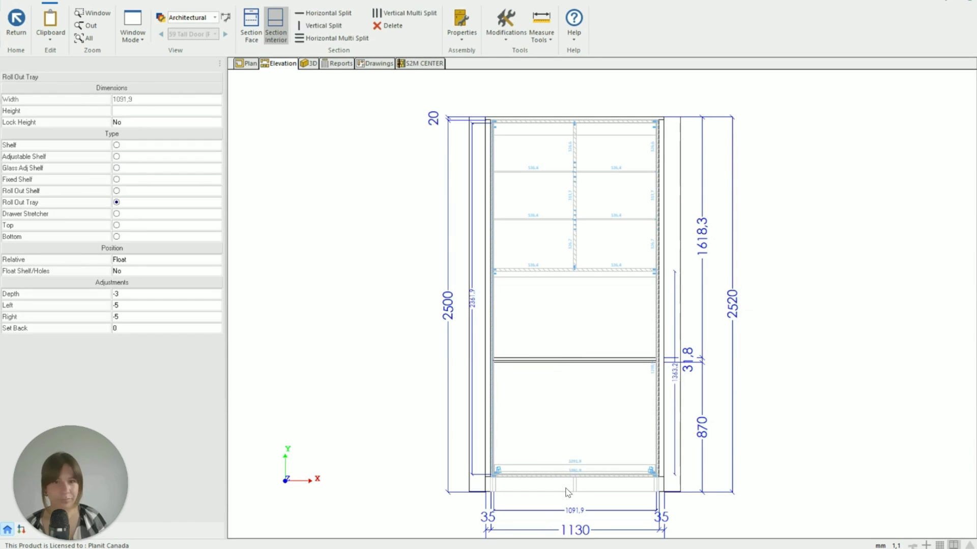
key("Delete")
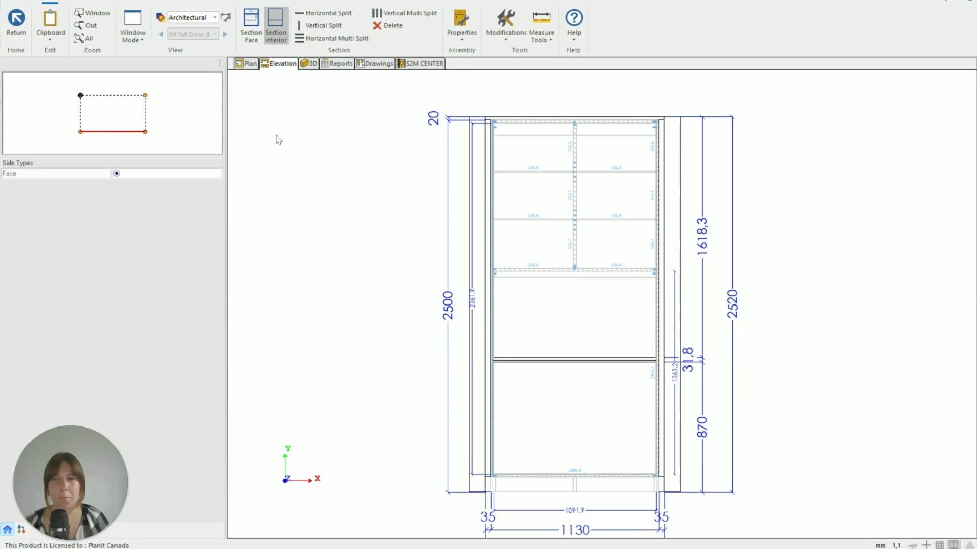
Split the cabinet face horizontally and make upper section 1A an open face 1630 tall.
left_click(251, 41)
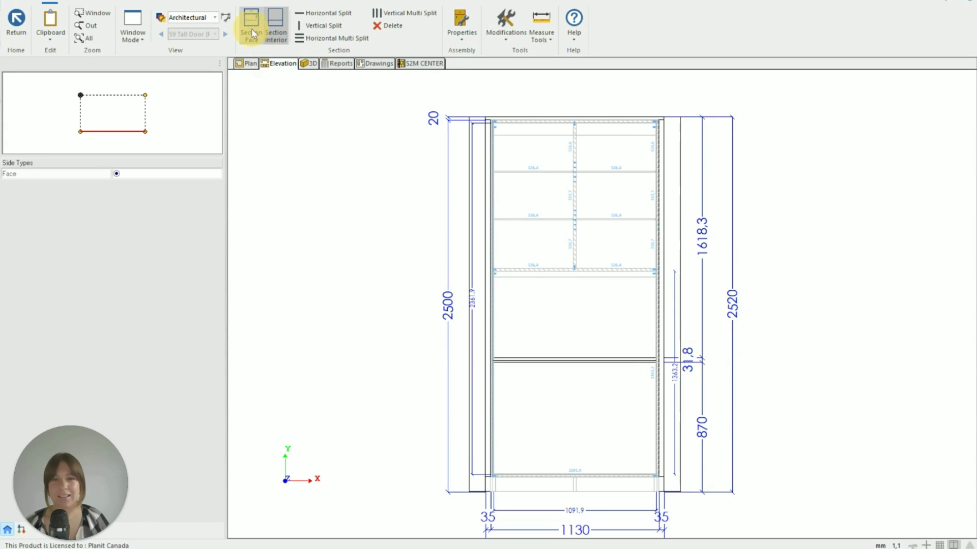
left_click(573, 394)
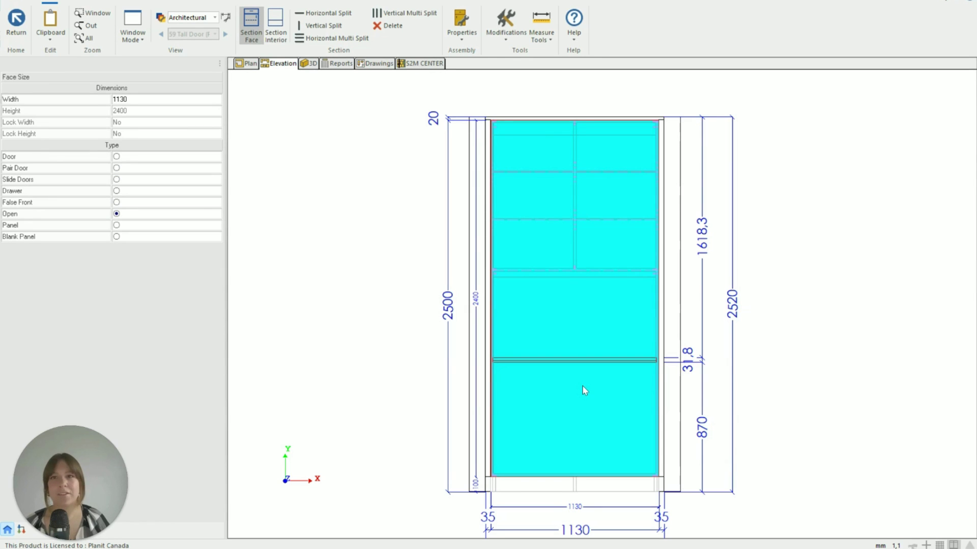
left_click(319, 13)
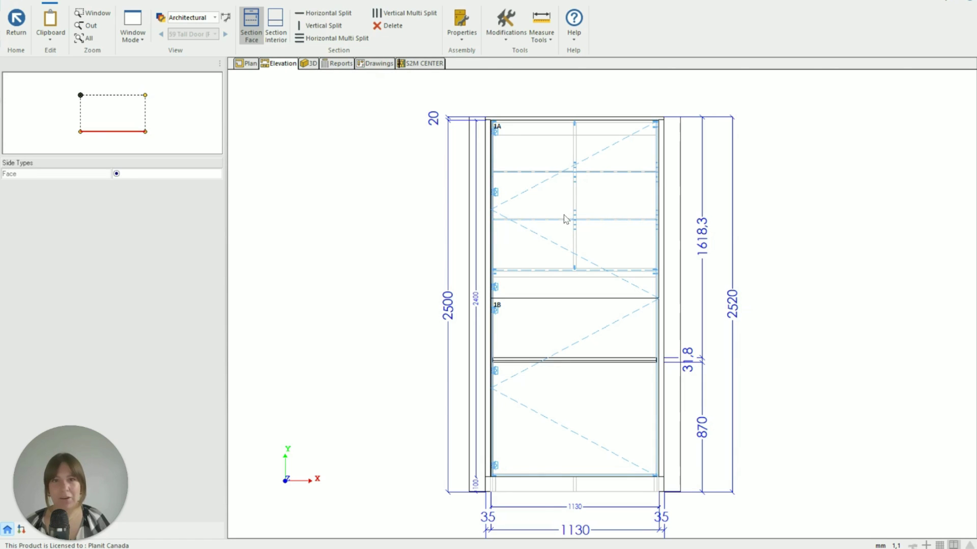
left_click(573, 425)
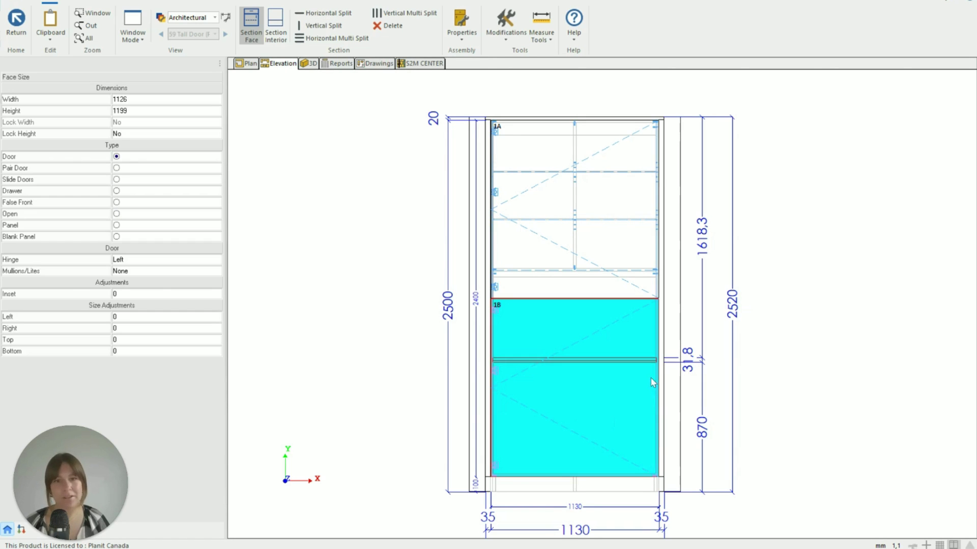
left_click(570, 198)
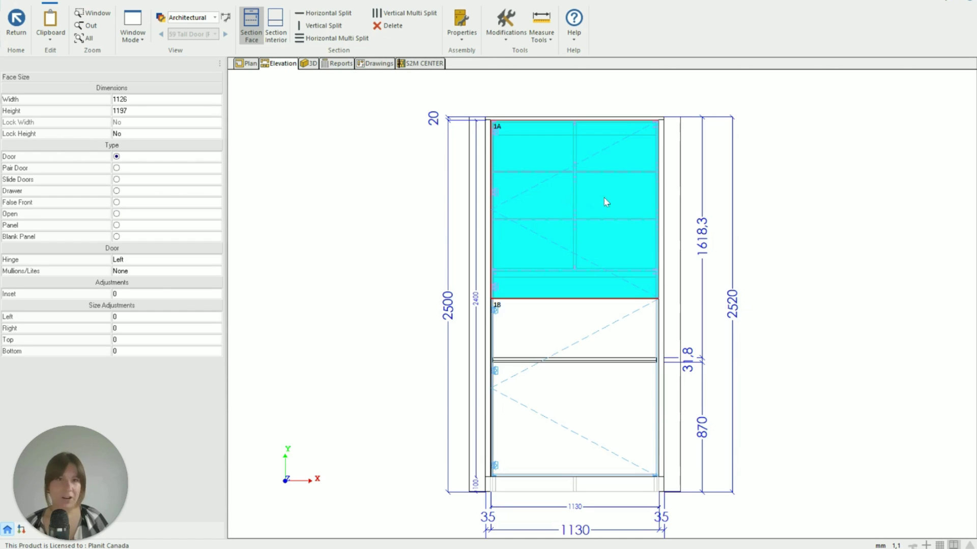
left_click(117, 214)
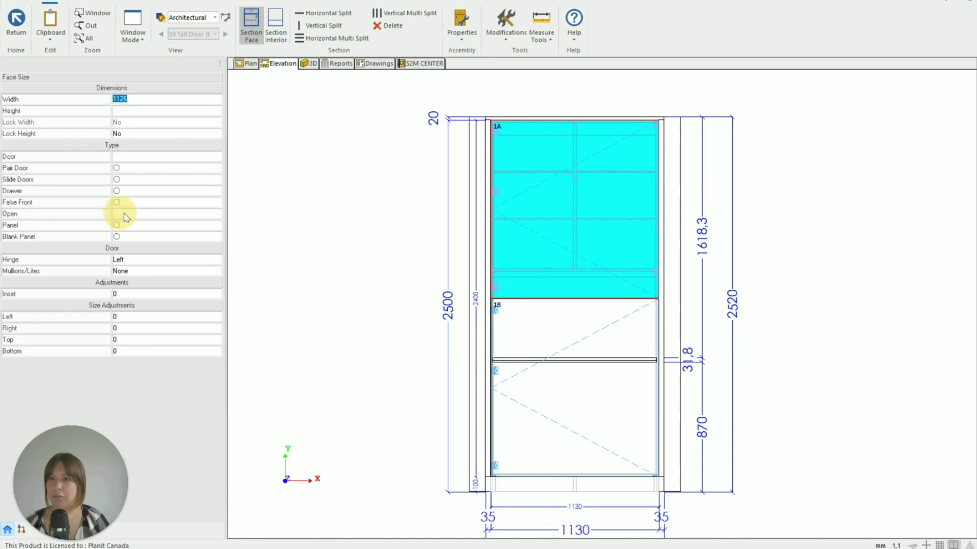
left_click(168, 112)
type("163")
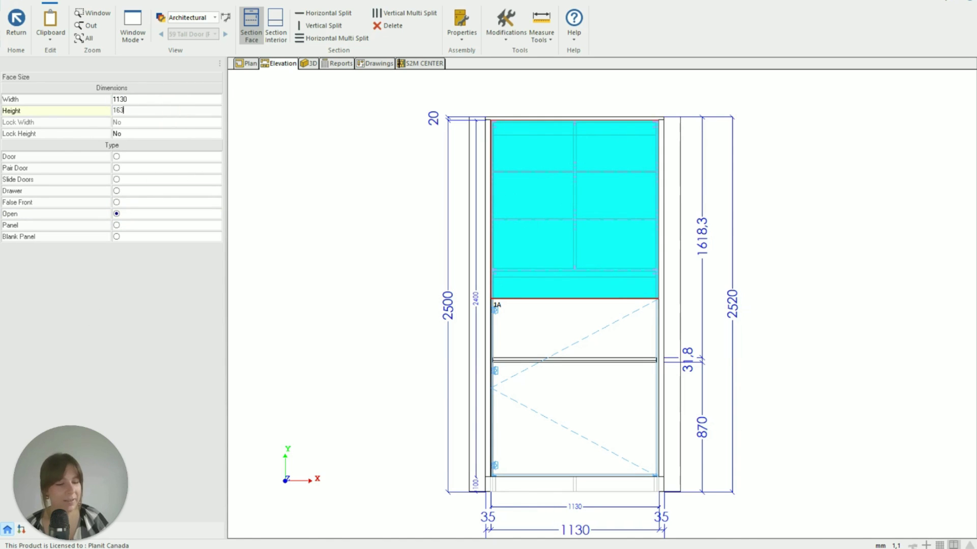
type("0")
key("Return")
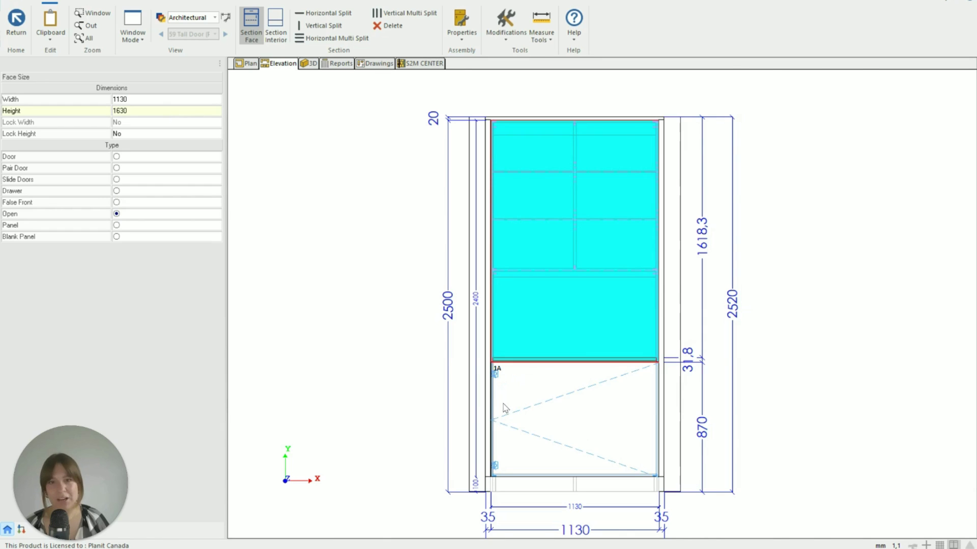
Multi-split the lower face into three equal drawer openings.
scroll(553, 452, "up", 3)
left_click(603, 445)
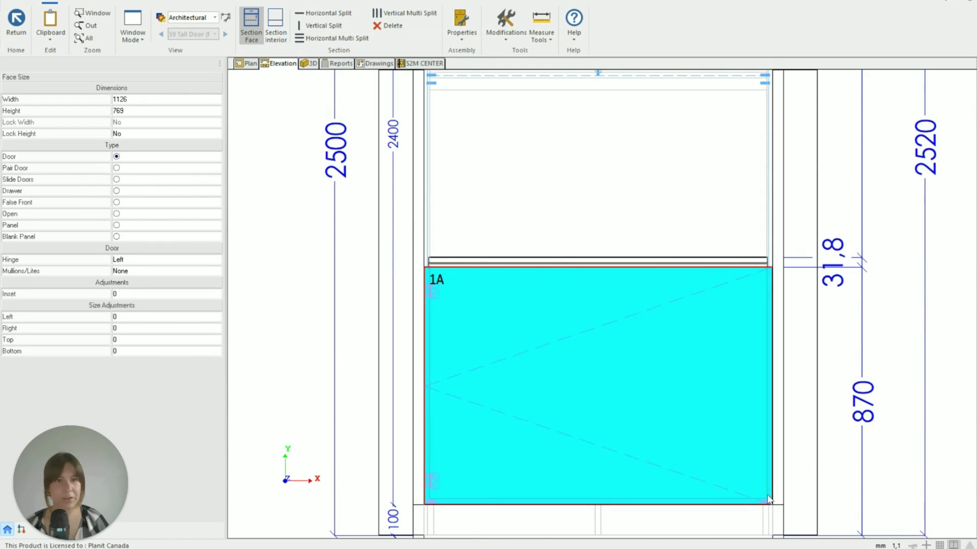
scroll(769, 500, "down", 3)
scroll(765, 500, "down", 1)
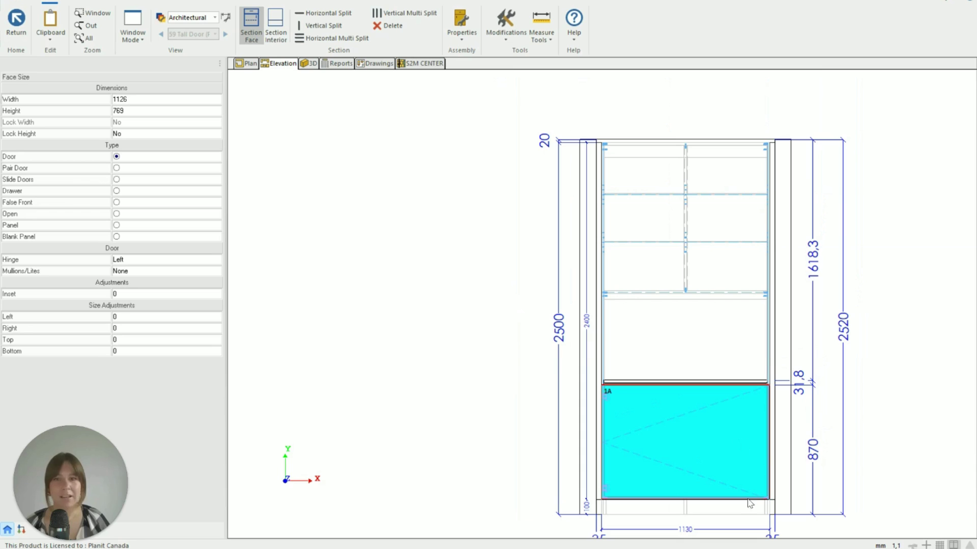
left_click(323, 40)
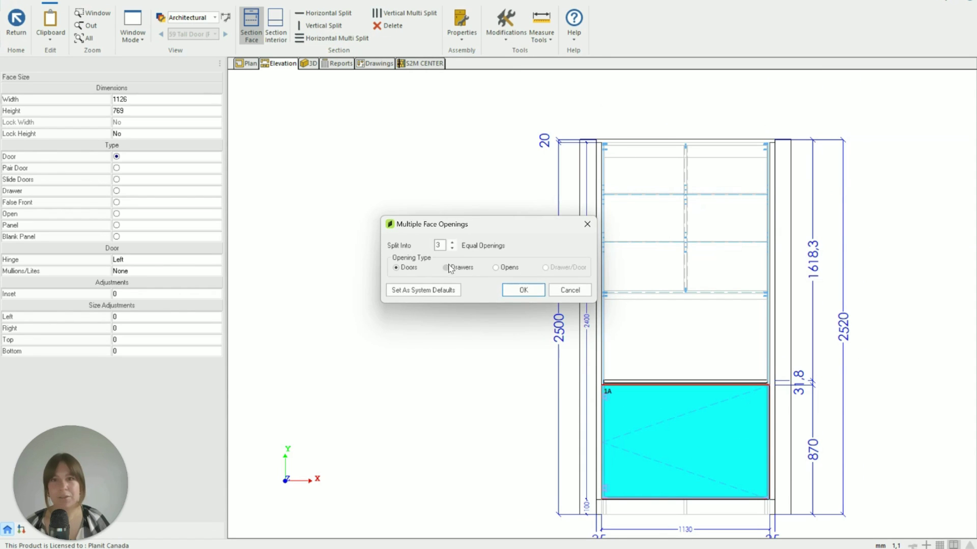
left_click(446, 267)
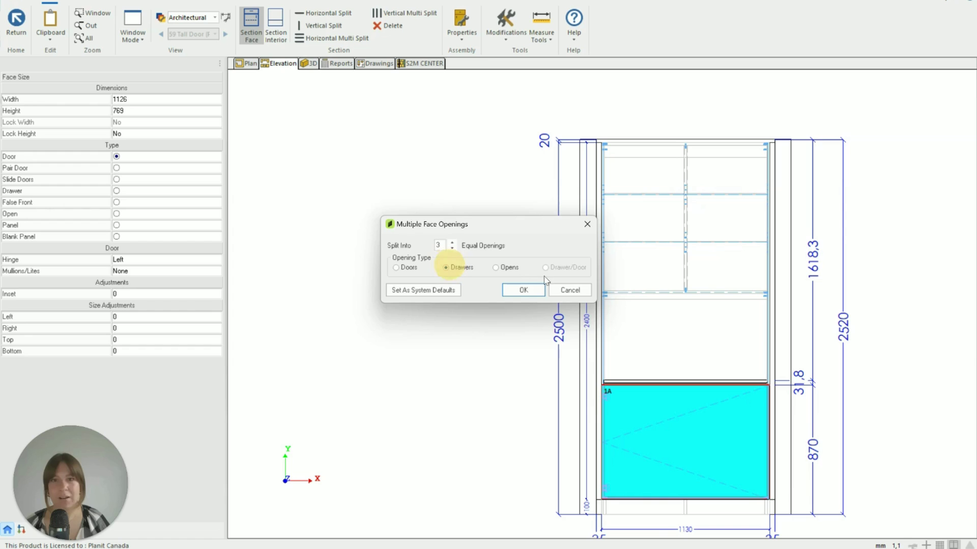
left_click(520, 290)
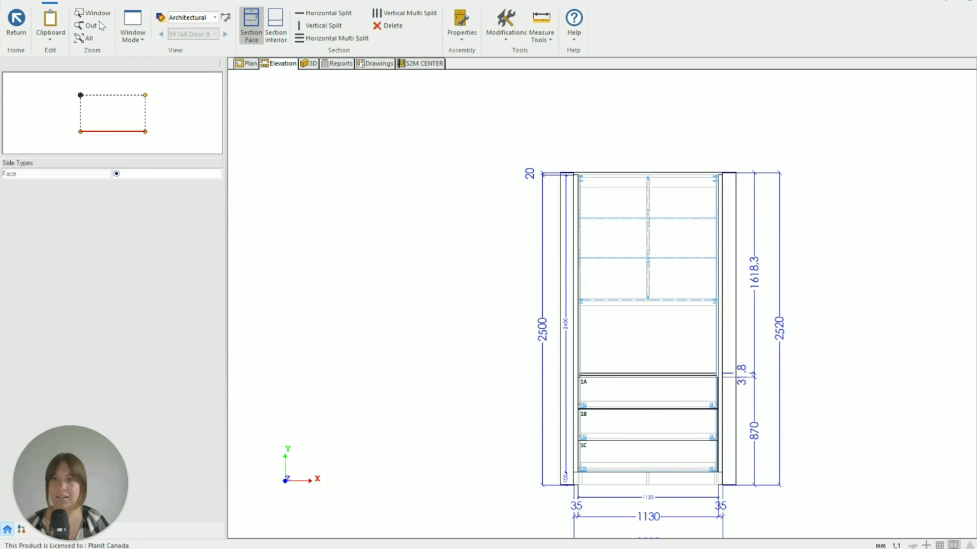
Finish section editing, open the tall cabinet alone in 3D and inspect its End view.
left_click(16, 21)
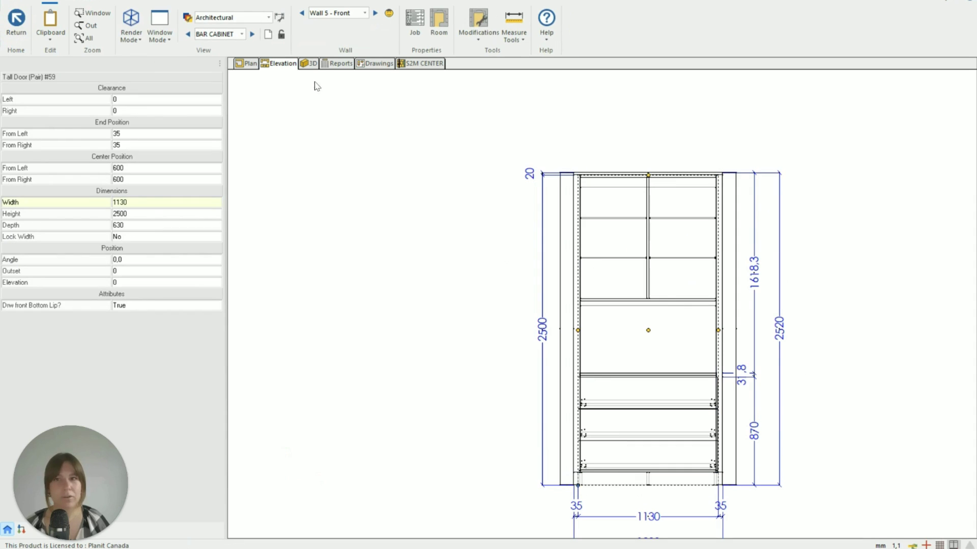
double_click(655, 282)
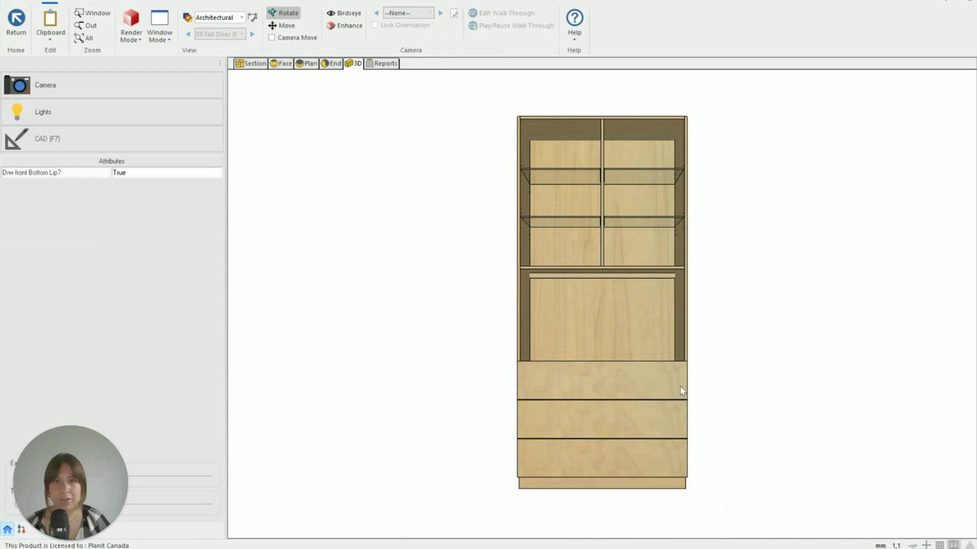
left_click_drag(737, 460, 425, 447)
scroll(605, 464, "up", 4)
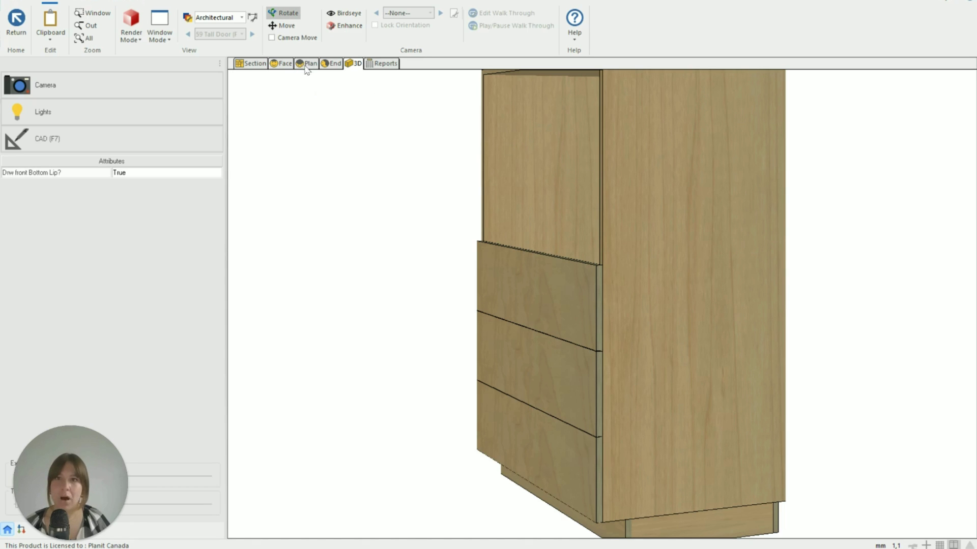
left_click(331, 63)
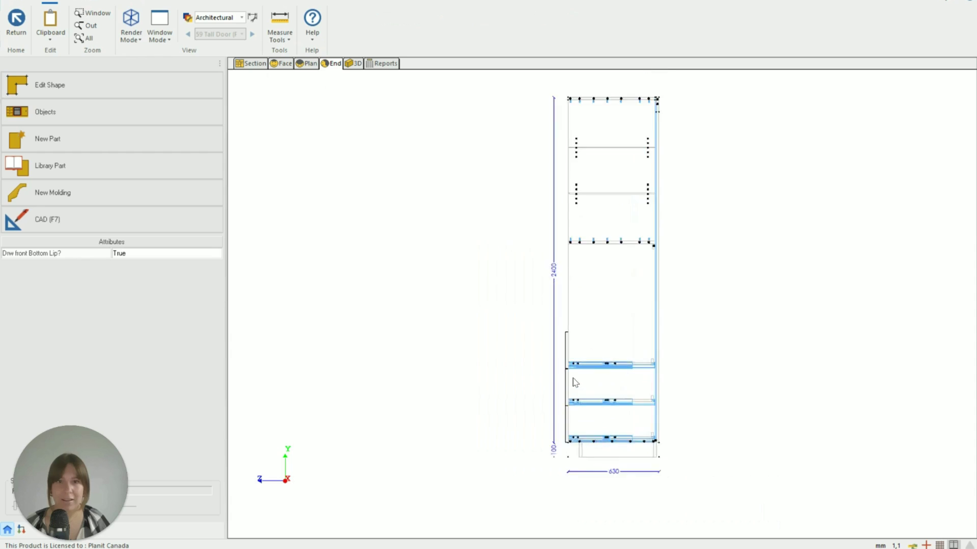
scroll(572, 378, "up", 4)
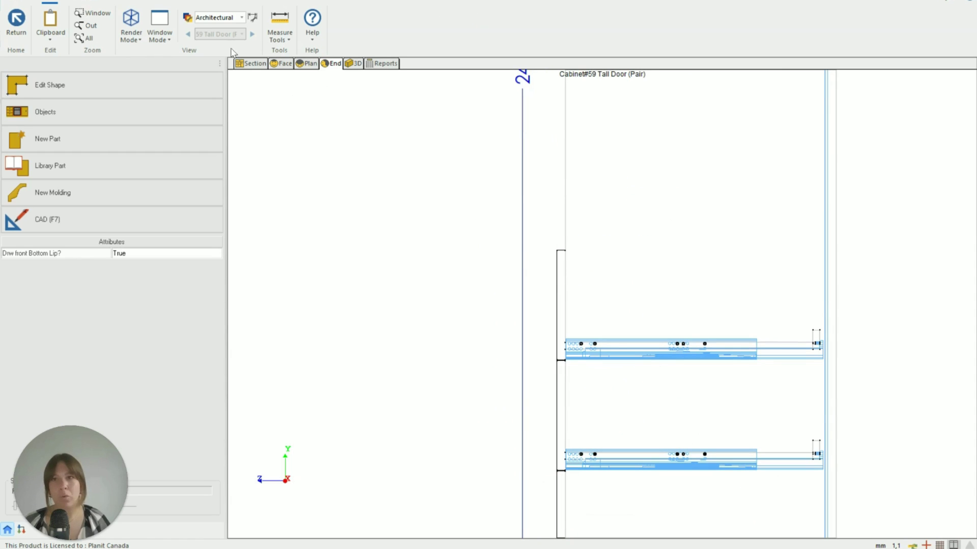
Set drawer face 1A's inset to 24, shrinking it to 1087.9 wide with 550 box depth.
left_click(250, 64)
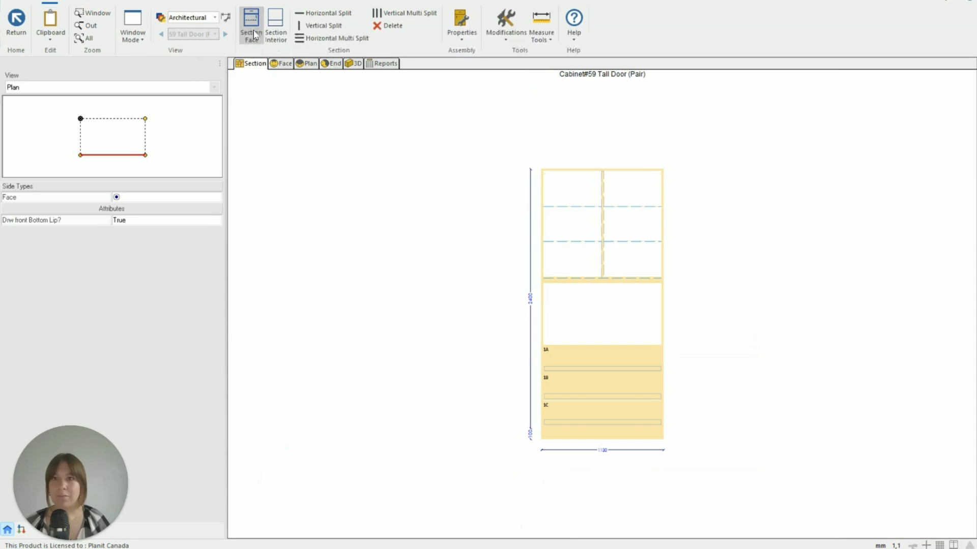
left_click(252, 26)
left_click(582, 370)
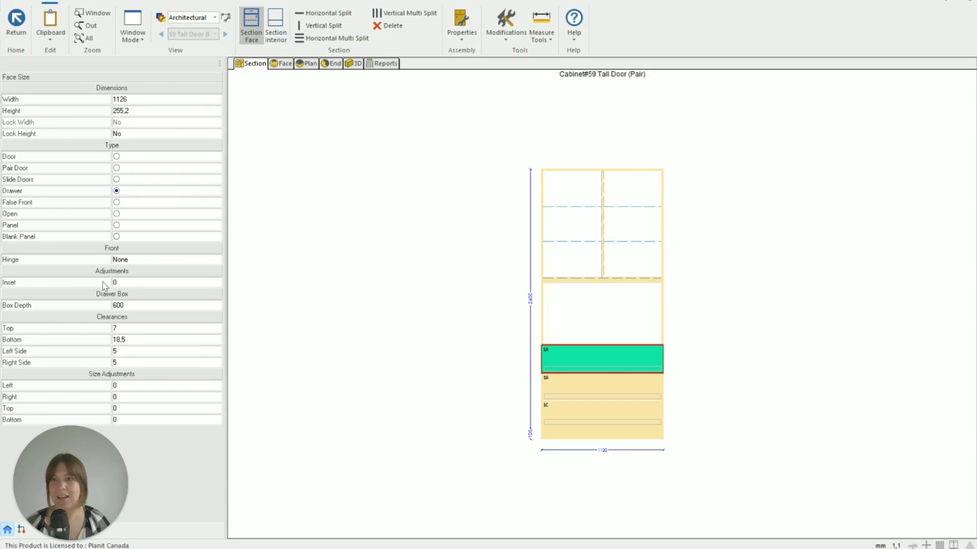
left_click(125, 282)
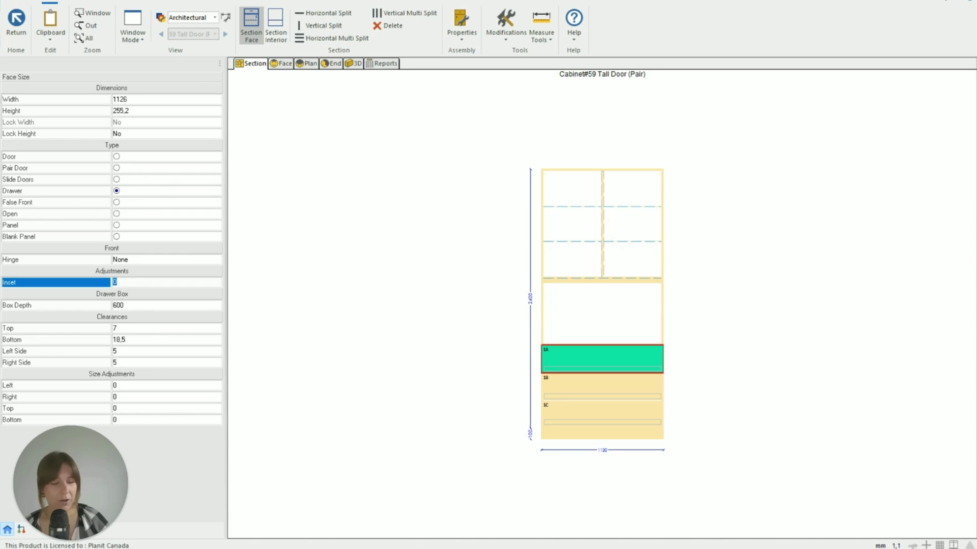
key("Return")
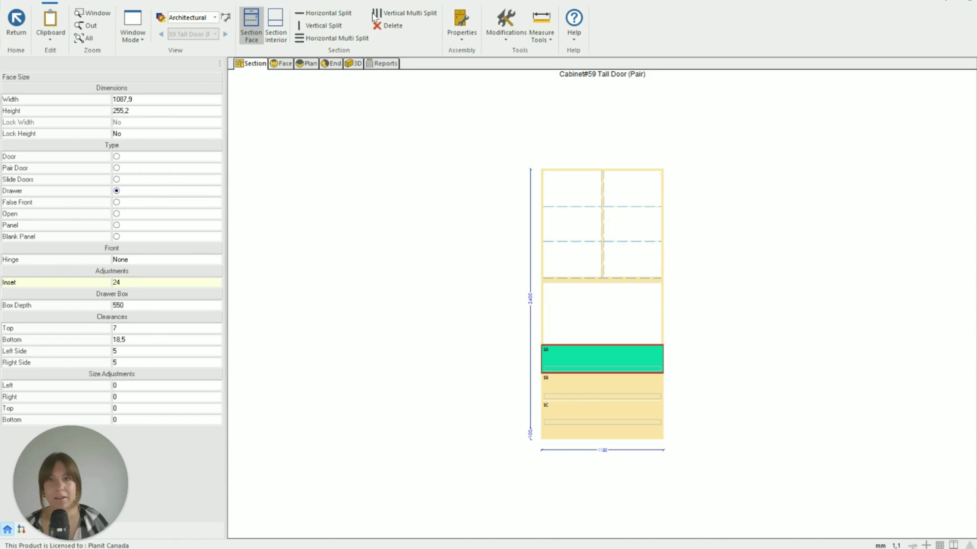
Measure the 4.9 offset from cabinet edge to top drawer front, then reselect face 1B in Section.
left_click(334, 65)
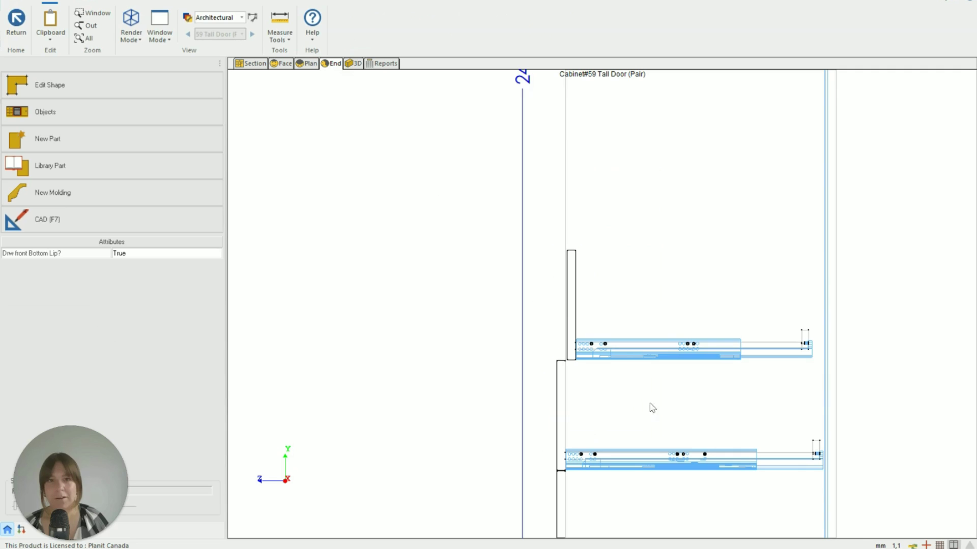
scroll(574, 310, "up", 1)
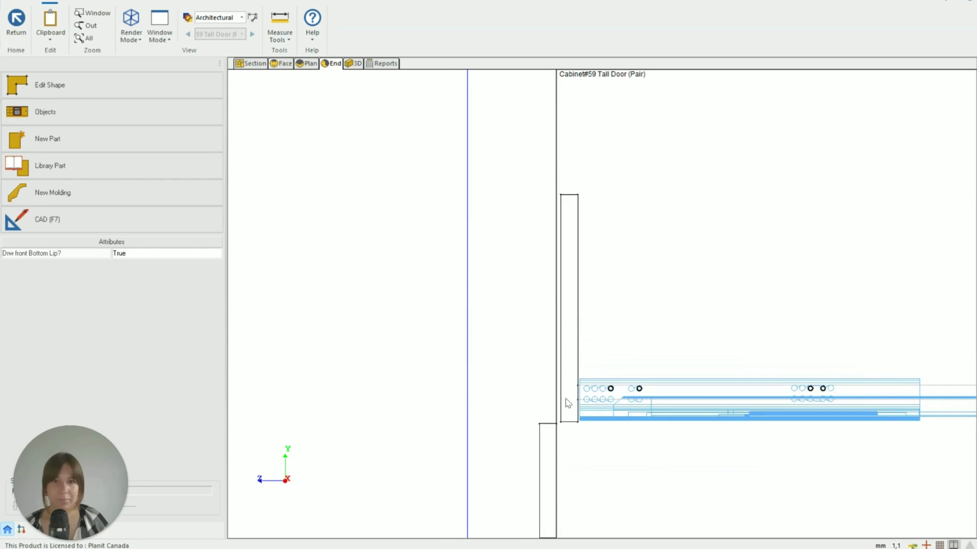
scroll(570, 409, "up", 1)
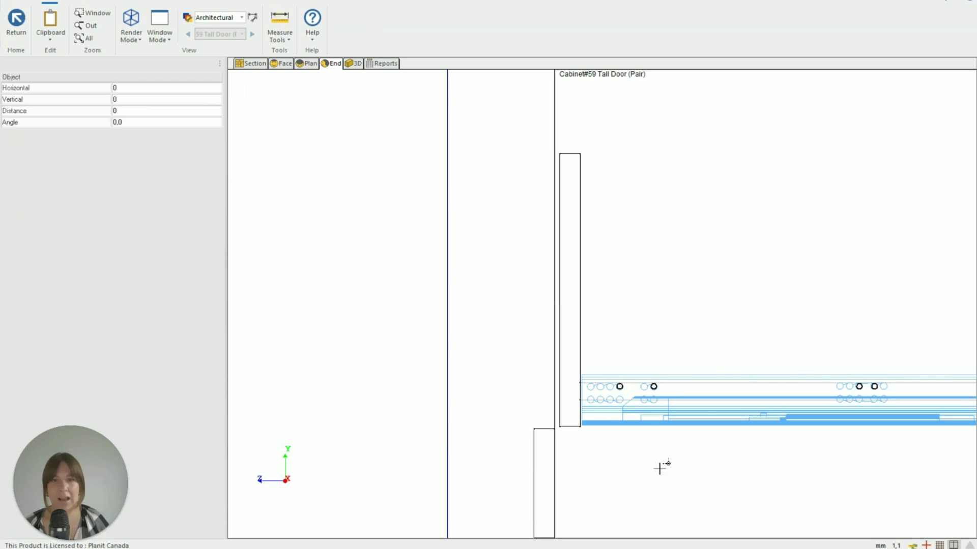
left_click(552, 148)
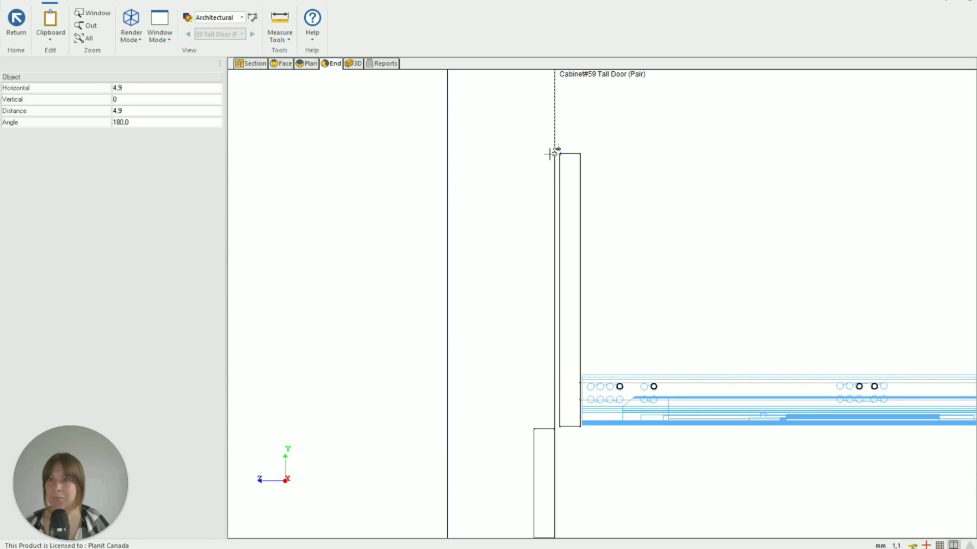
left_click(554, 153)
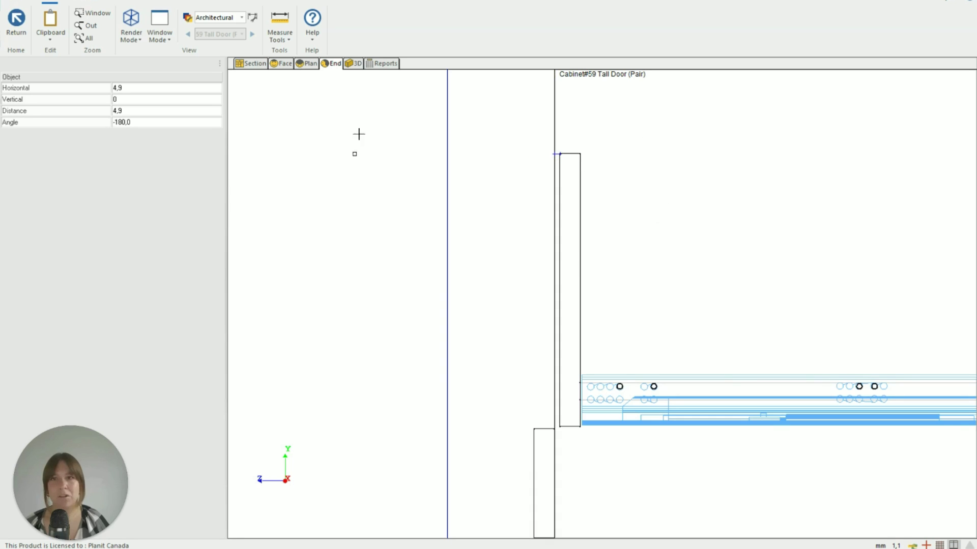
left_click(253, 65)
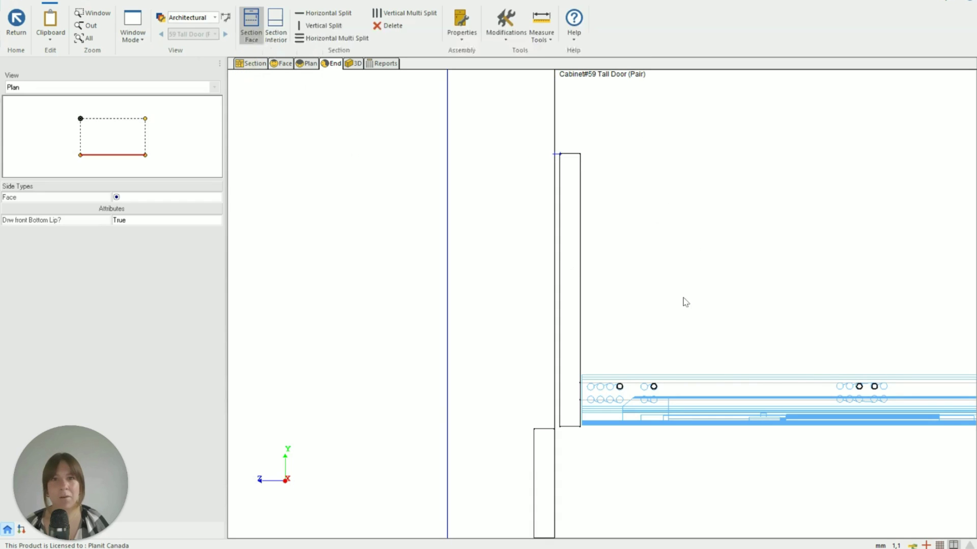
left_click(576, 380)
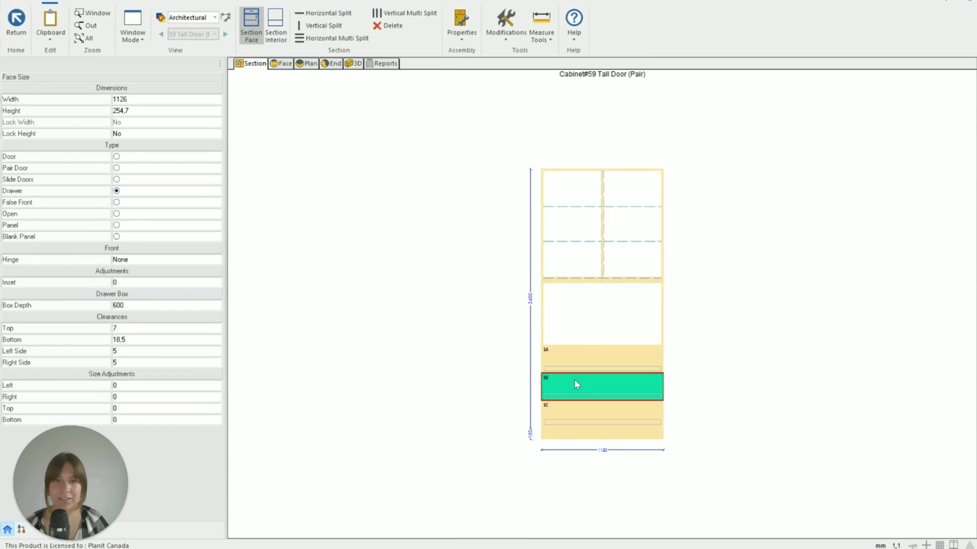
Set the inset of drawer faces 1B and 1C to 24.
left_click(133, 282)
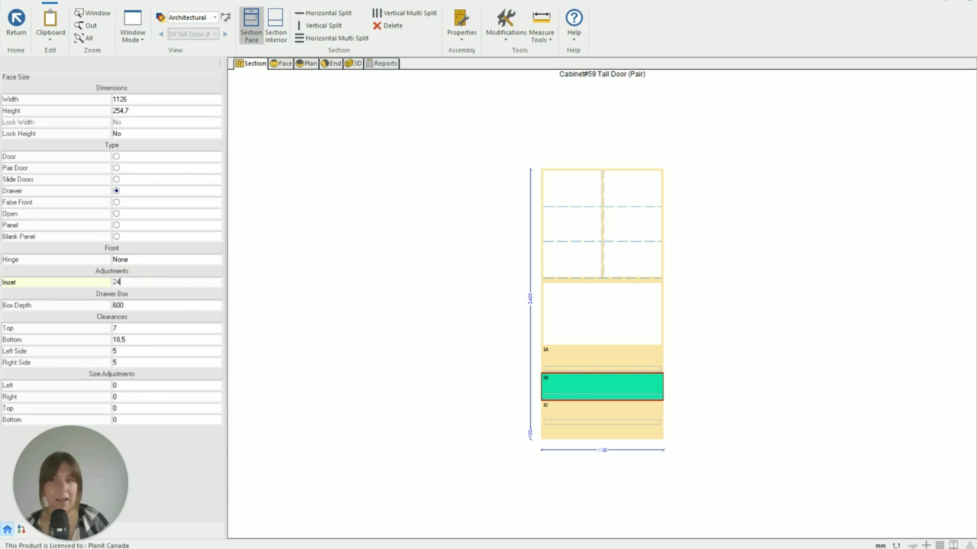
type("24")
key("Return")
left_click(565, 414)
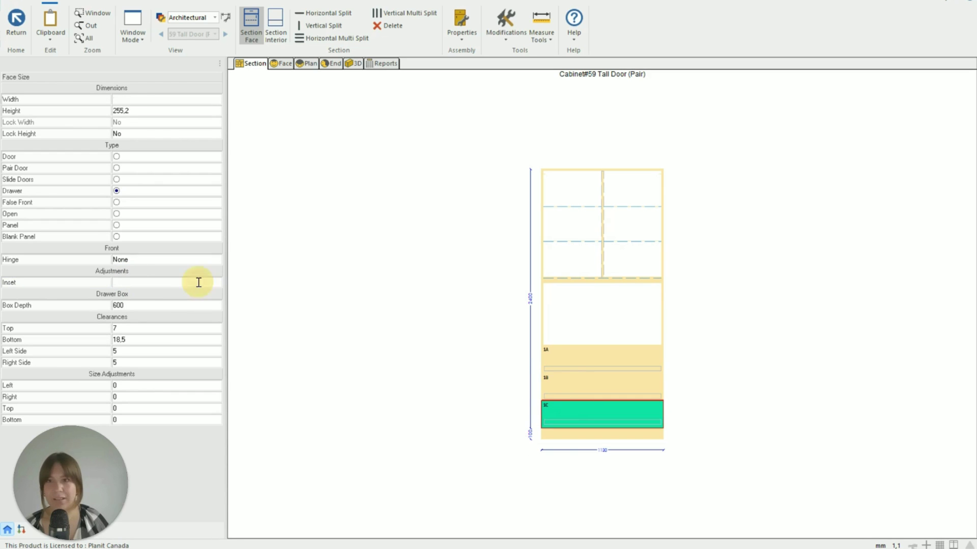
left_click(198, 282)
key("Return")
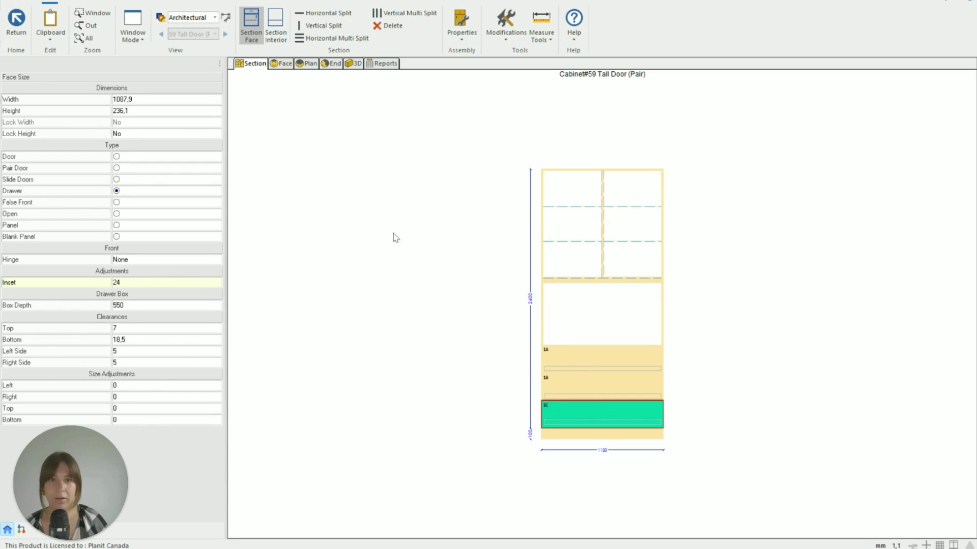
Check the three inset drawers in End and 3D views, then return to the Wall 5 elevation.
left_click(329, 66)
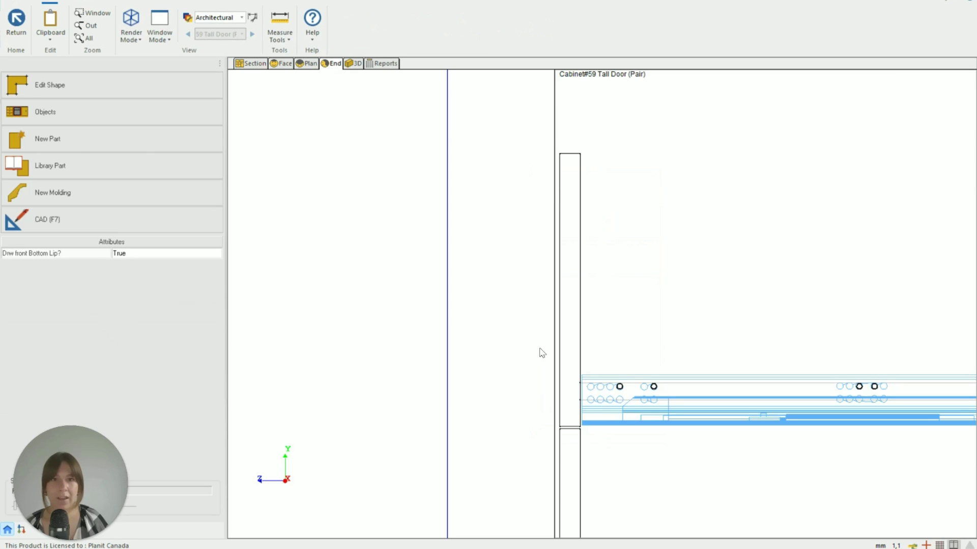
scroll(486, 206, "down", 1)
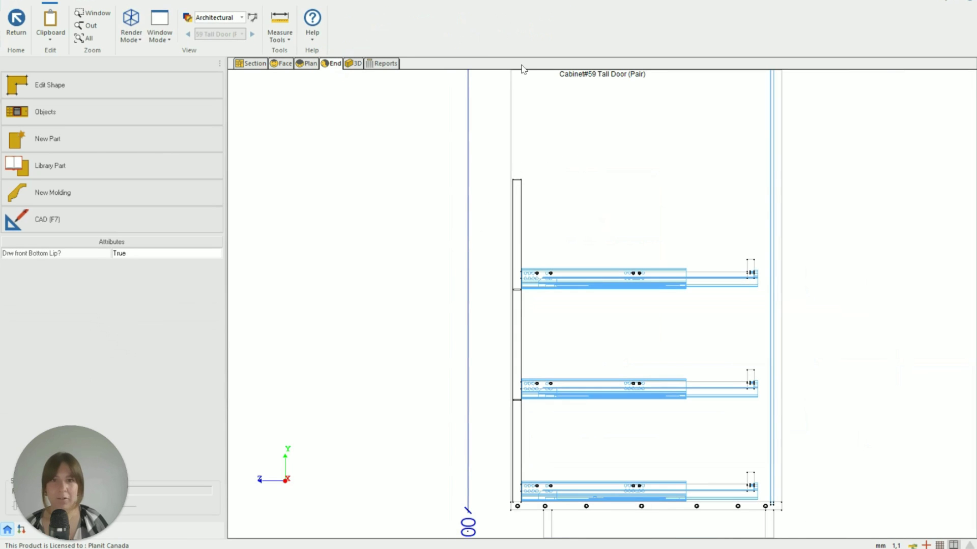
left_click(354, 64)
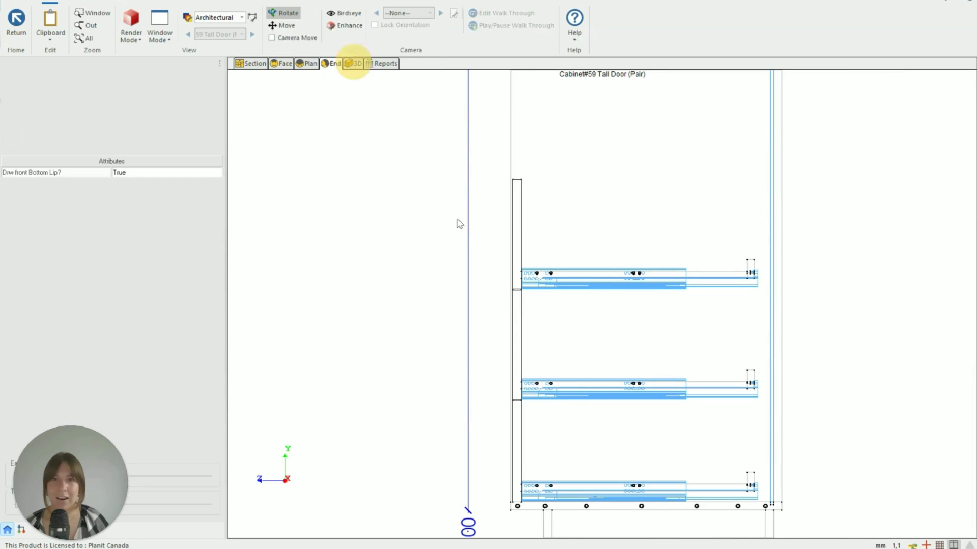
left_click_drag(513, 347, 725, 428)
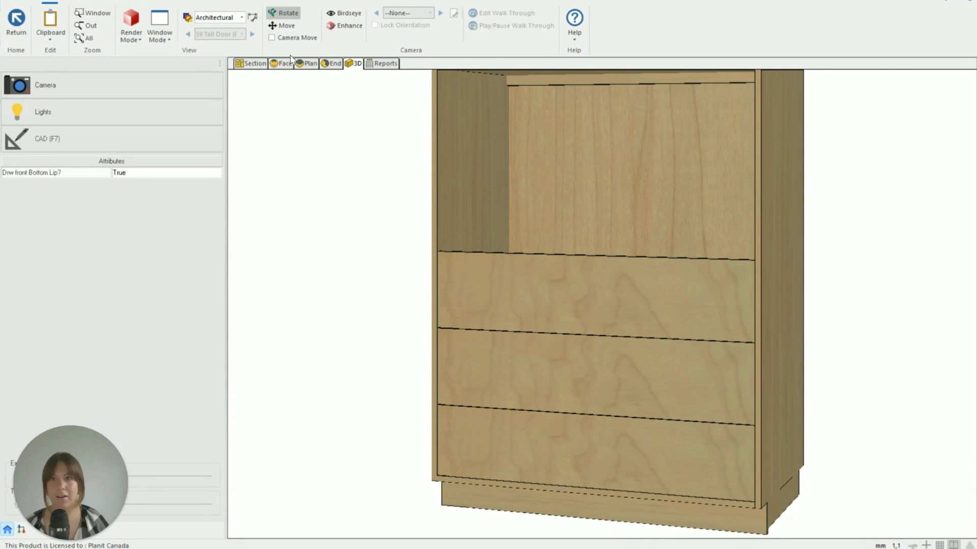
left_click(17, 20)
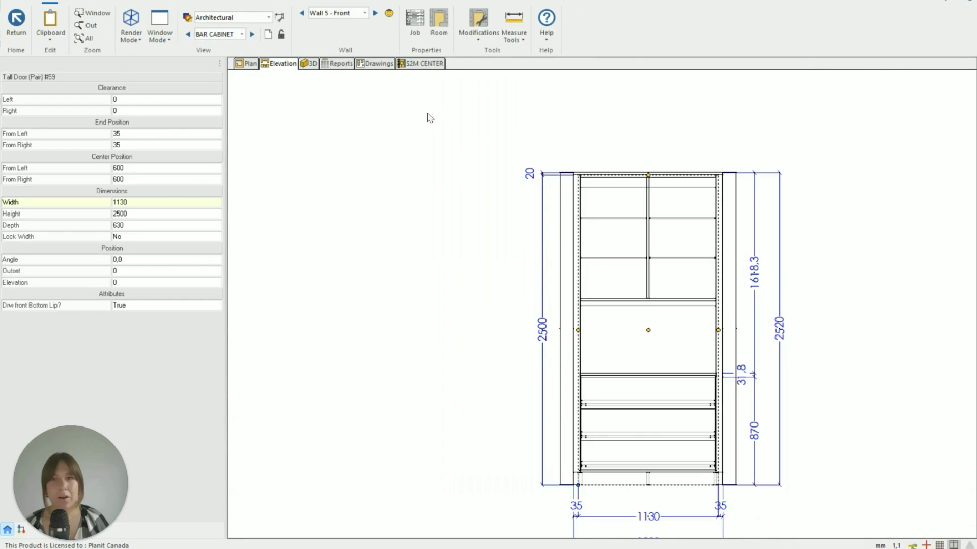
Compare both bar cabinets in 3D, then reopen Tall Door (Pair) #59's sections and select 1A.
left_click(308, 63)
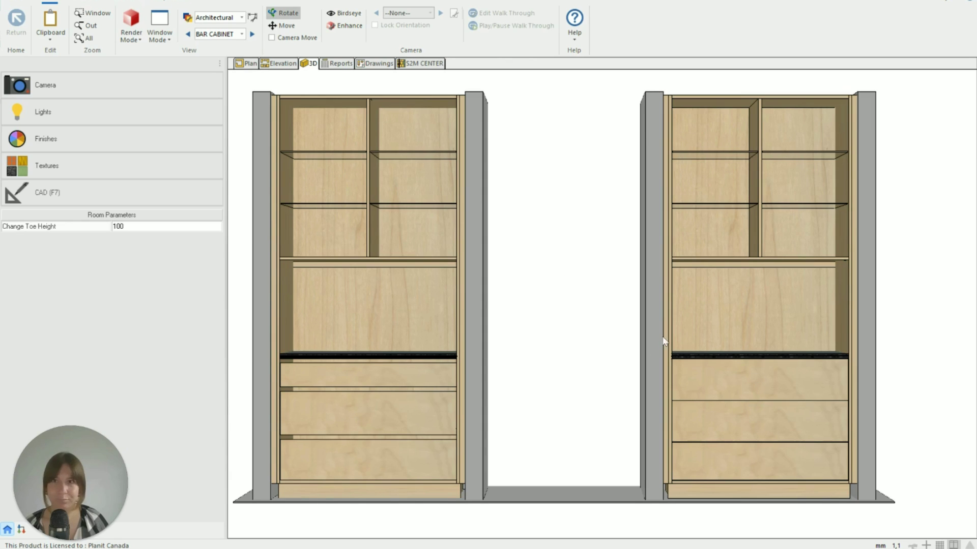
left_click(281, 65)
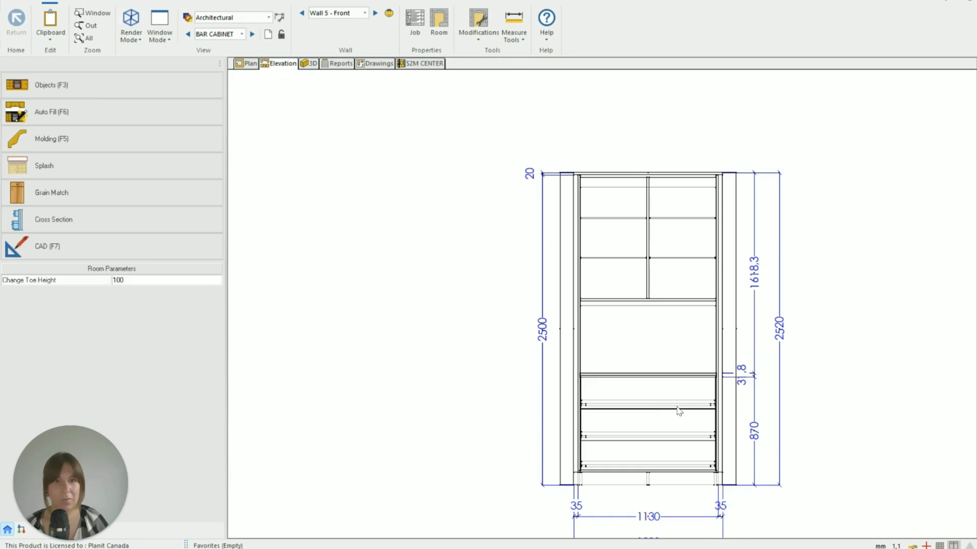
left_click(669, 406)
right_click(636, 403)
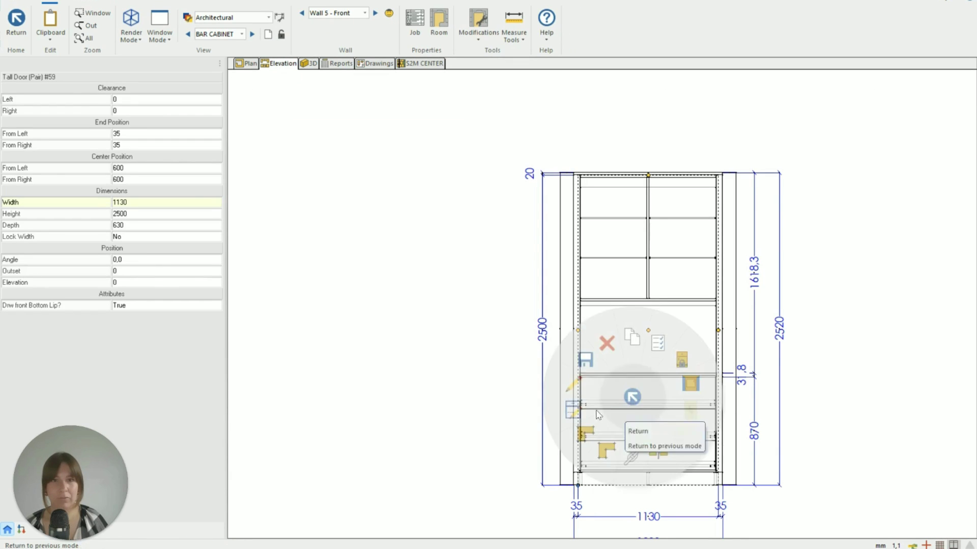
left_click(573, 405)
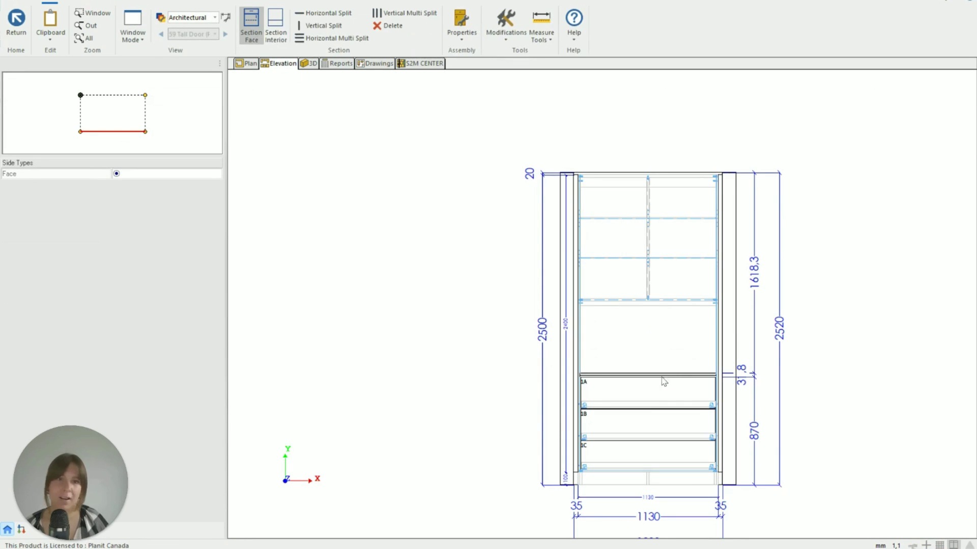
left_click(642, 392)
Set top drawer face 1A's height to 160.
left_click(648, 398)
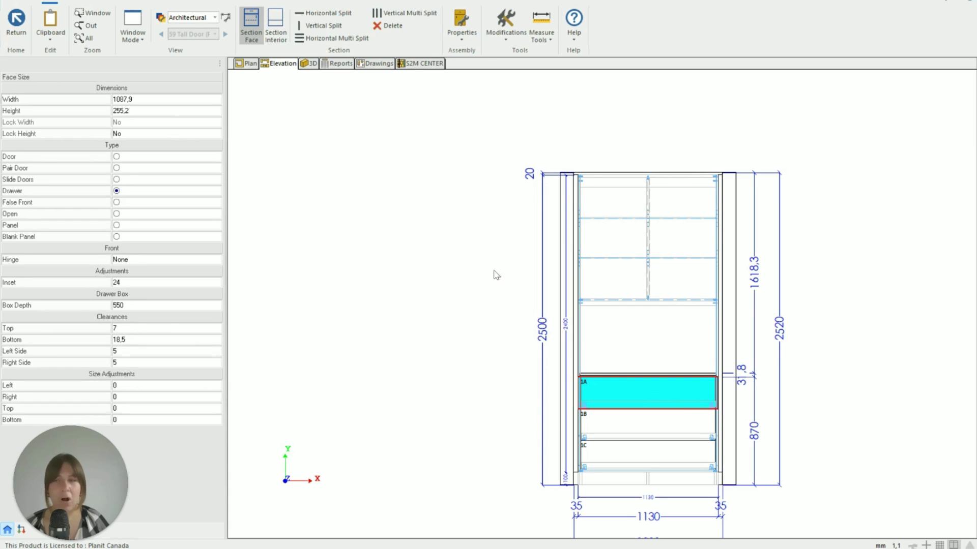
left_click(166, 110)
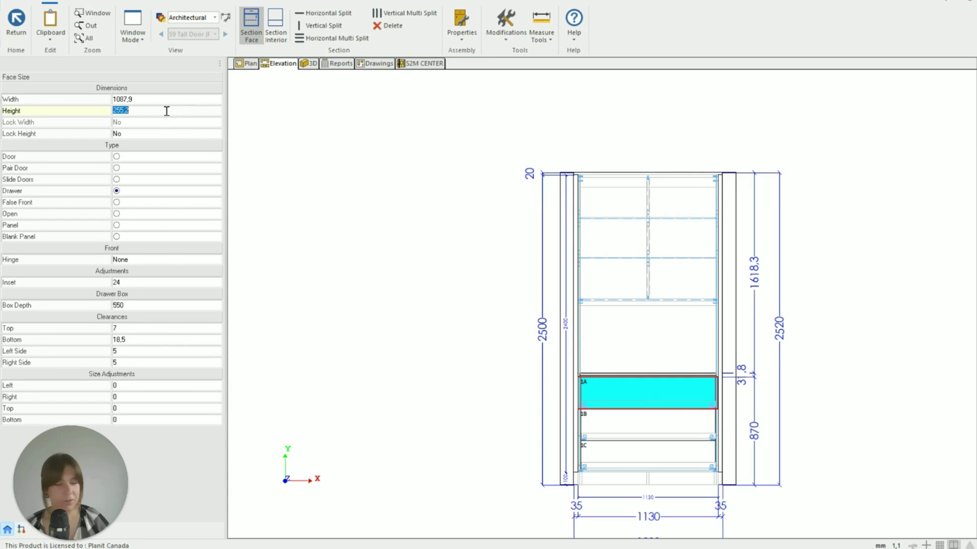
type("1")
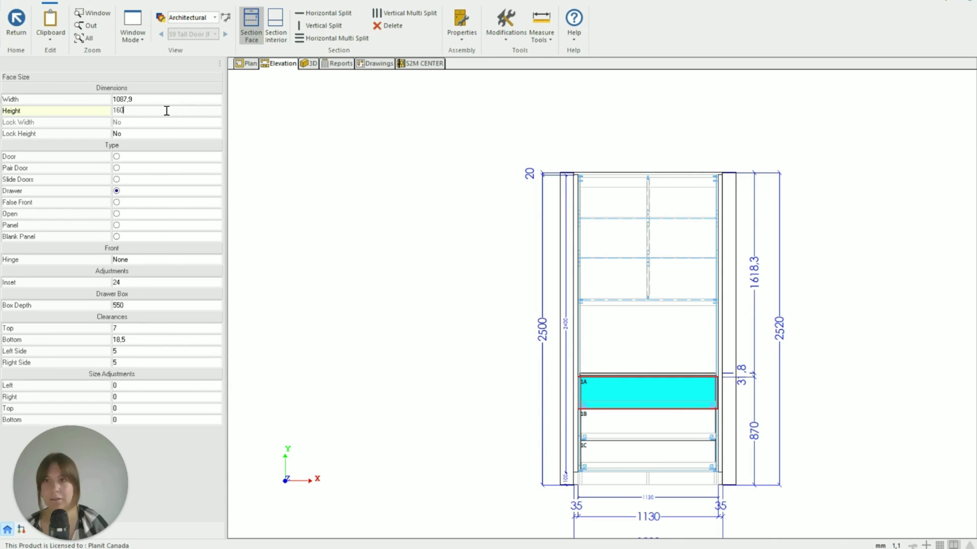
type("60")
key("Return")
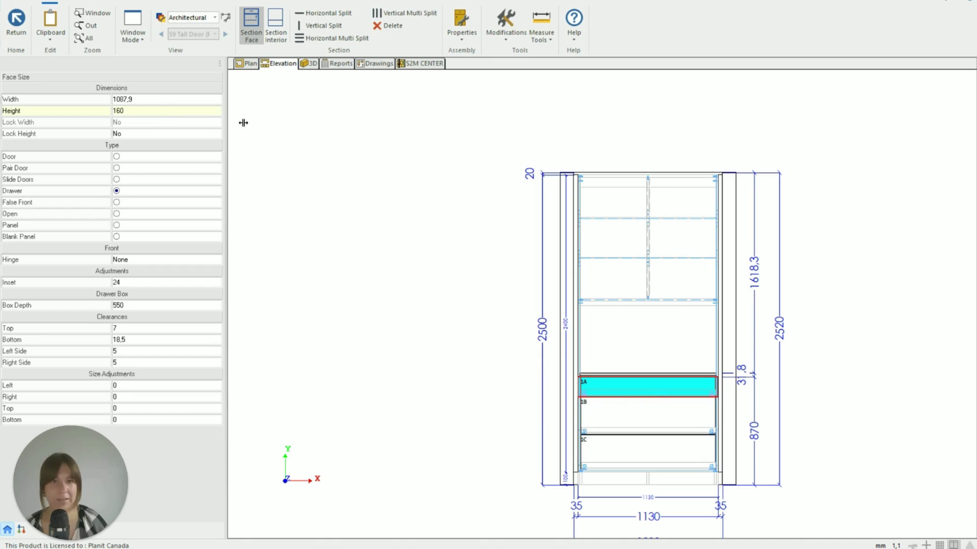
Equalize drawer faces 1B and 1C to 293 each.
left_click(644, 403)
right_click(675, 420)
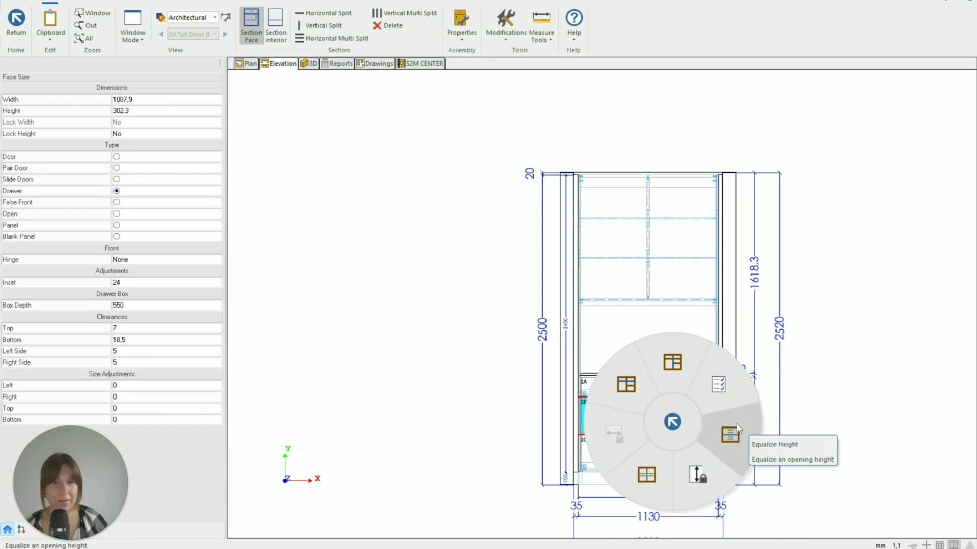
left_click(734, 428)
right_click(659, 456)
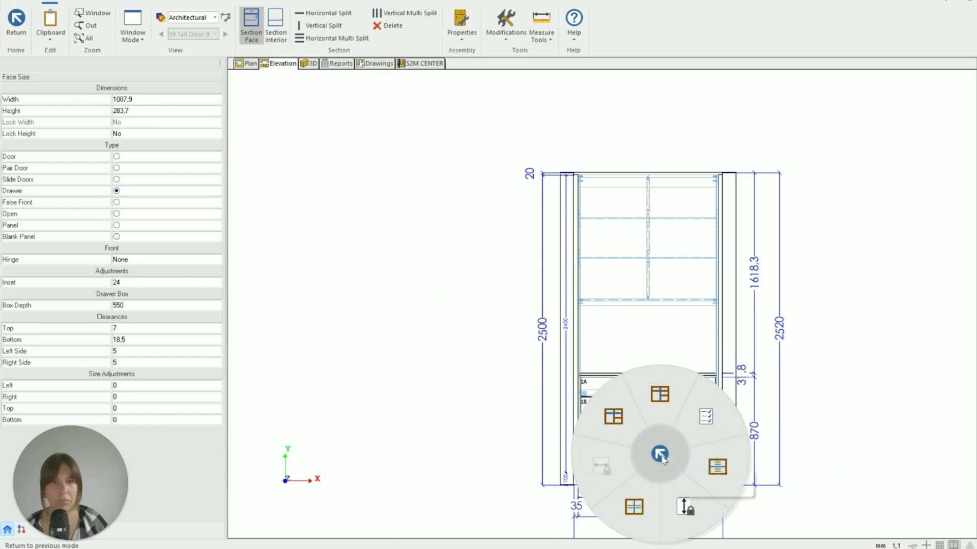
left_click(717, 468)
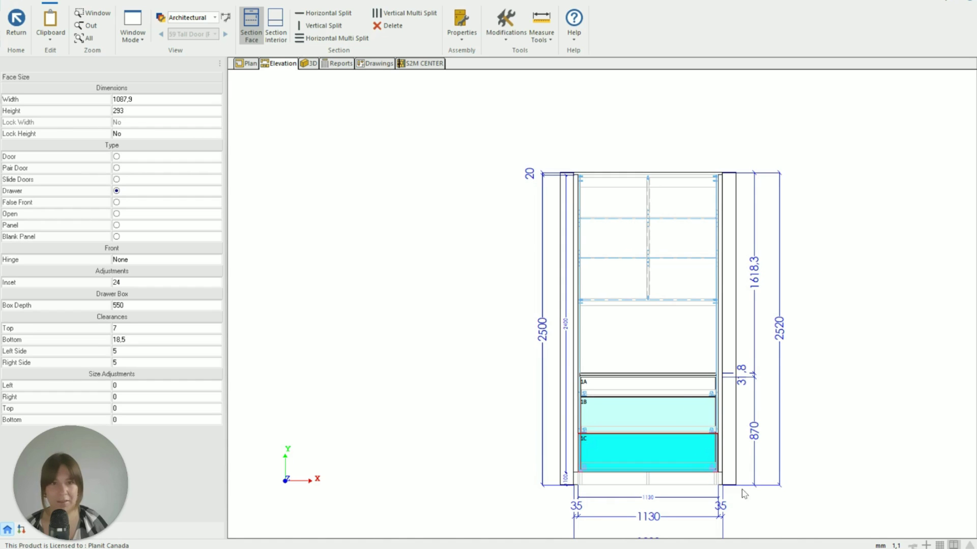
scroll(753, 492, "up", 1)
Give top drawer face 1A a -25 top size adjustment.
scroll(752, 493, "up", 1)
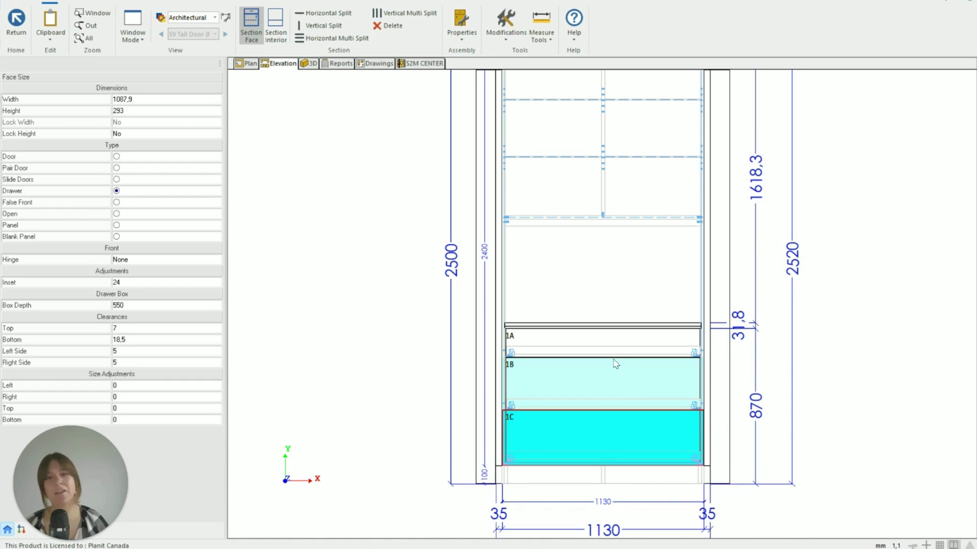
left_click(606, 346)
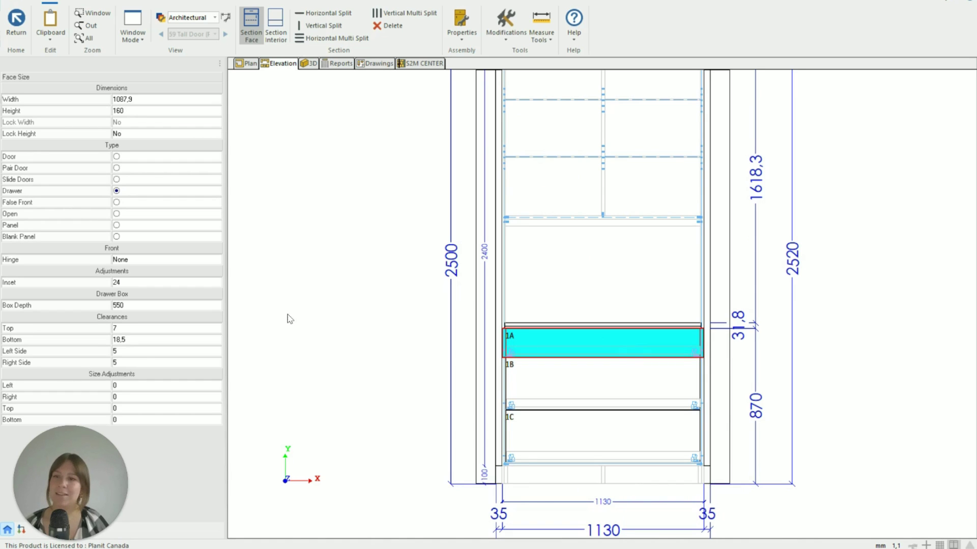
left_click(132, 409)
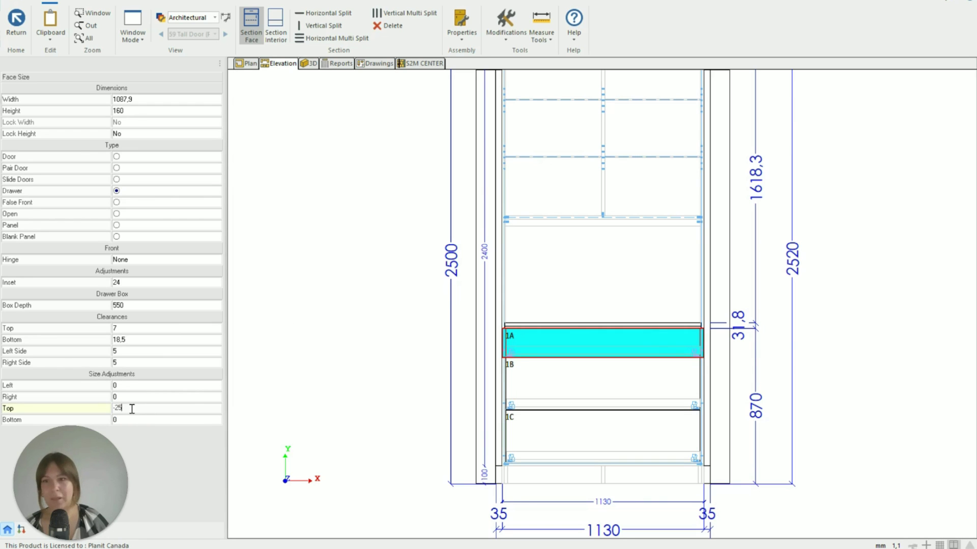
key("Return")
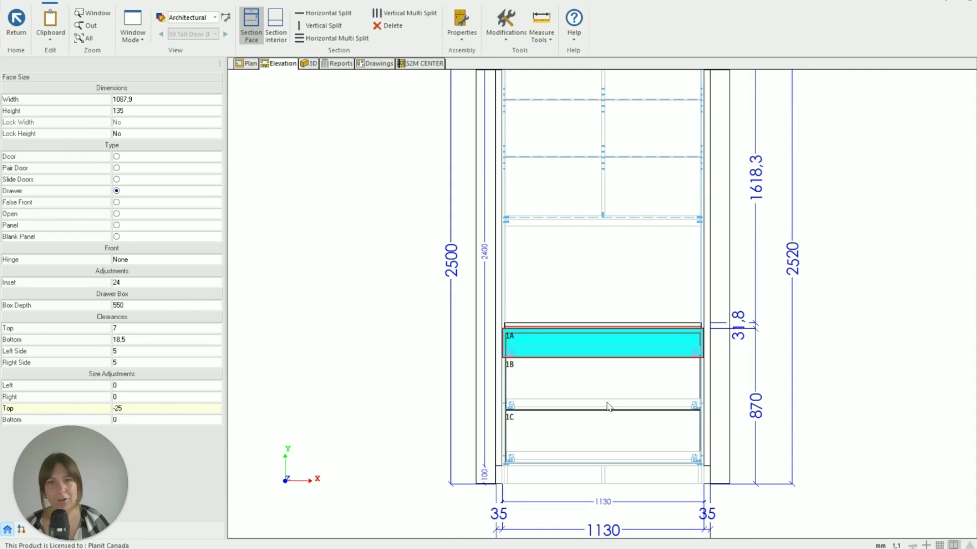
scroll(608, 403, "up", 2)
left_click(501, 301)
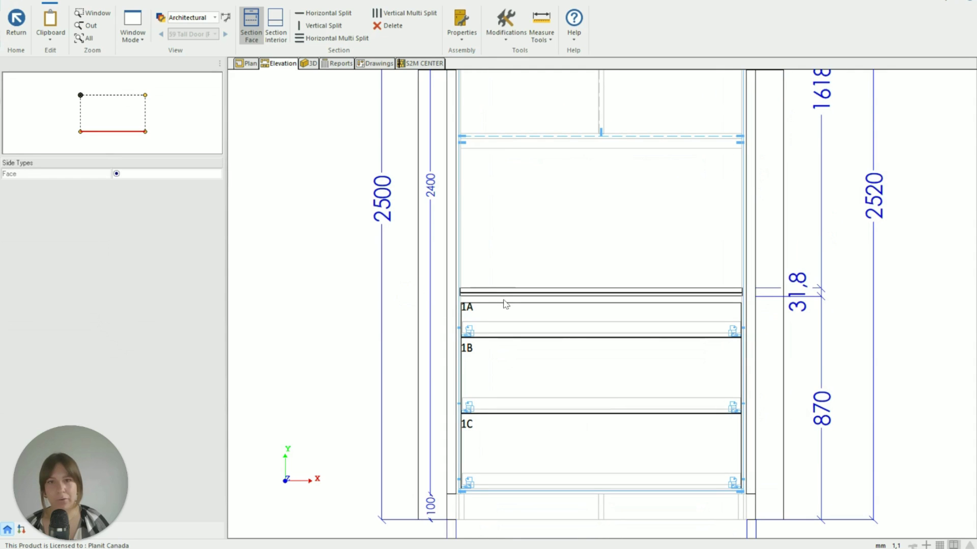
Apply the same -25 top size adjustment to drawer faces 1B and 1C.
left_click(520, 382)
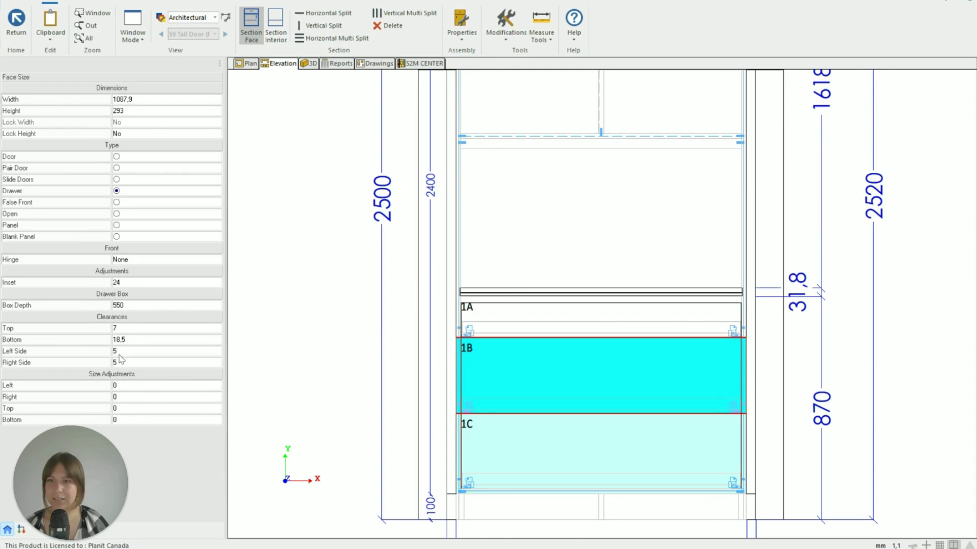
left_click(124, 409)
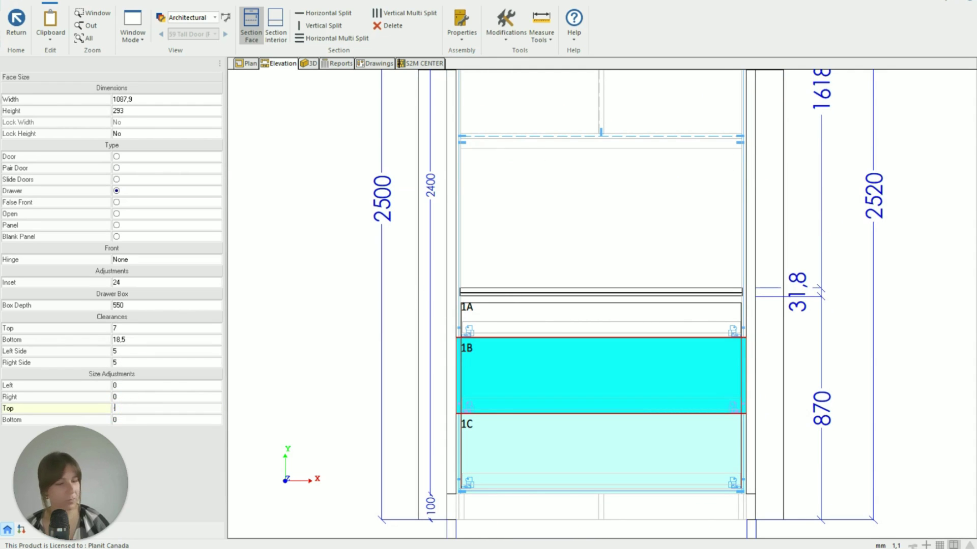
type("-25")
key("Return")
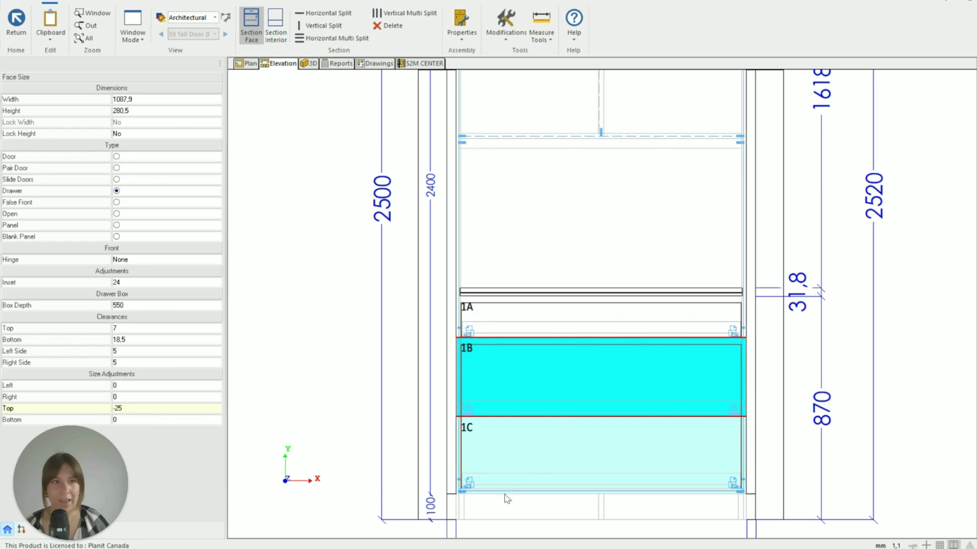
left_click(535, 460)
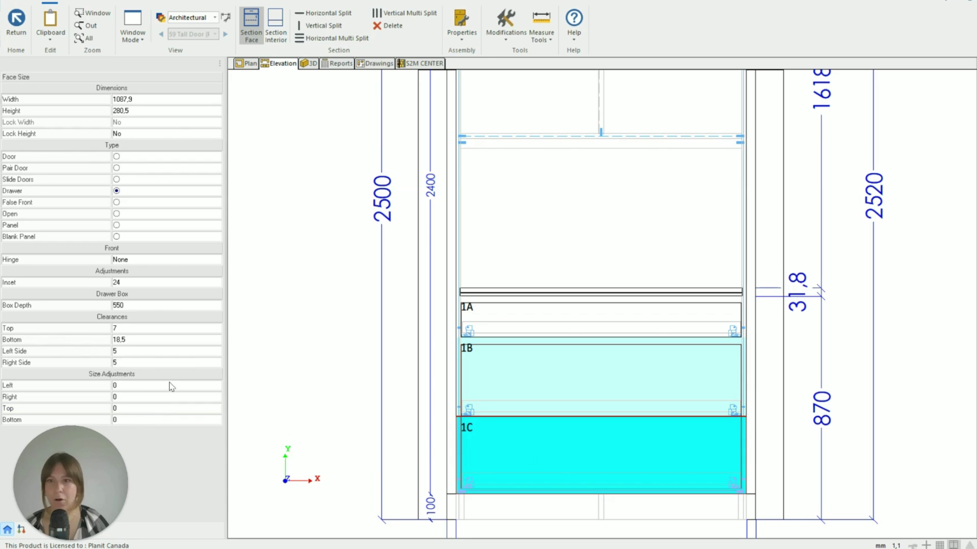
left_click(136, 410)
type("-25")
key("Return")
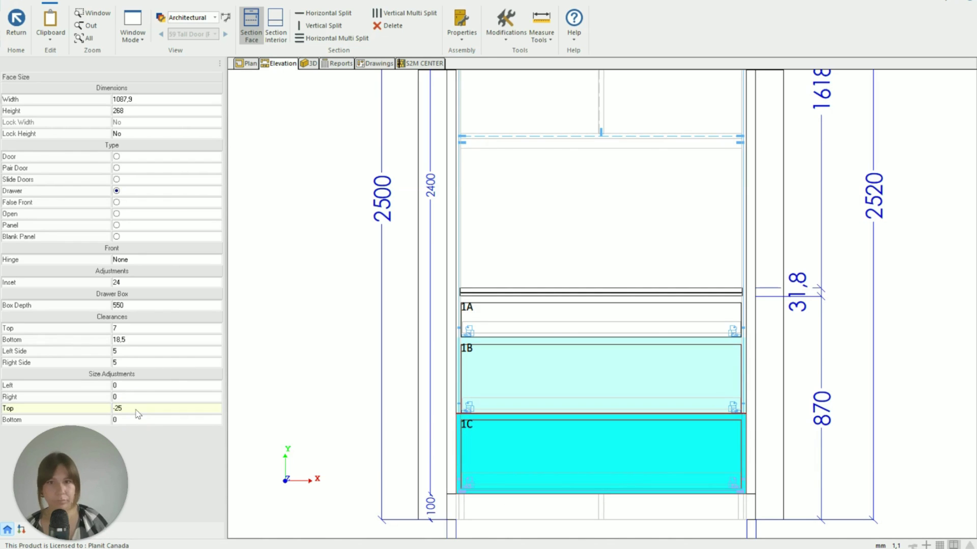
left_click(327, 321)
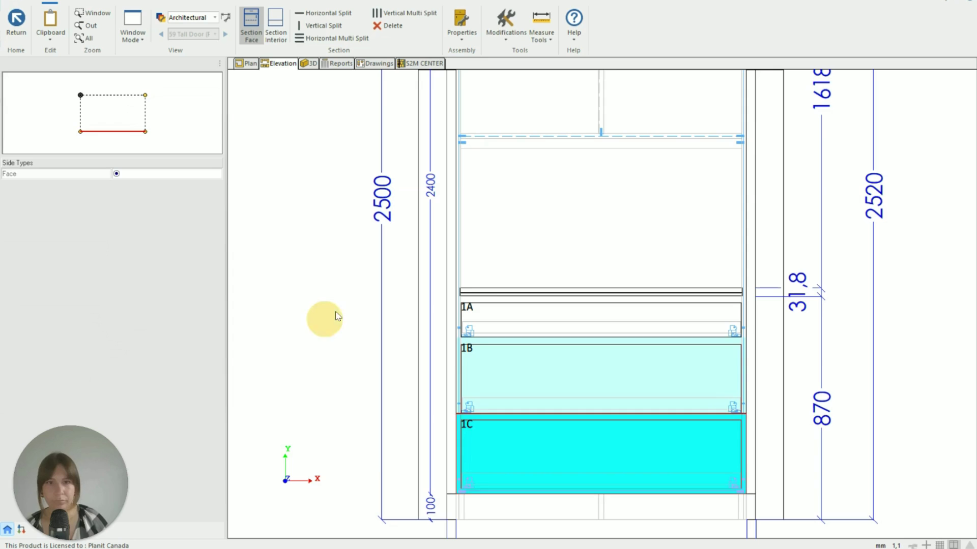
View the cabinets in 3D, then show the bar cabinet's side cross-section to check drawer gaps.
left_click(311, 64)
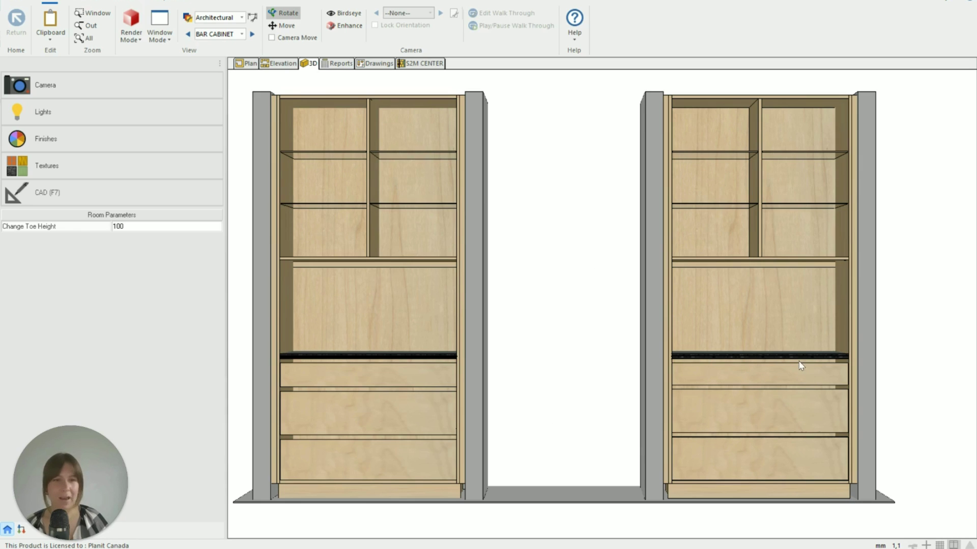
left_click(279, 63)
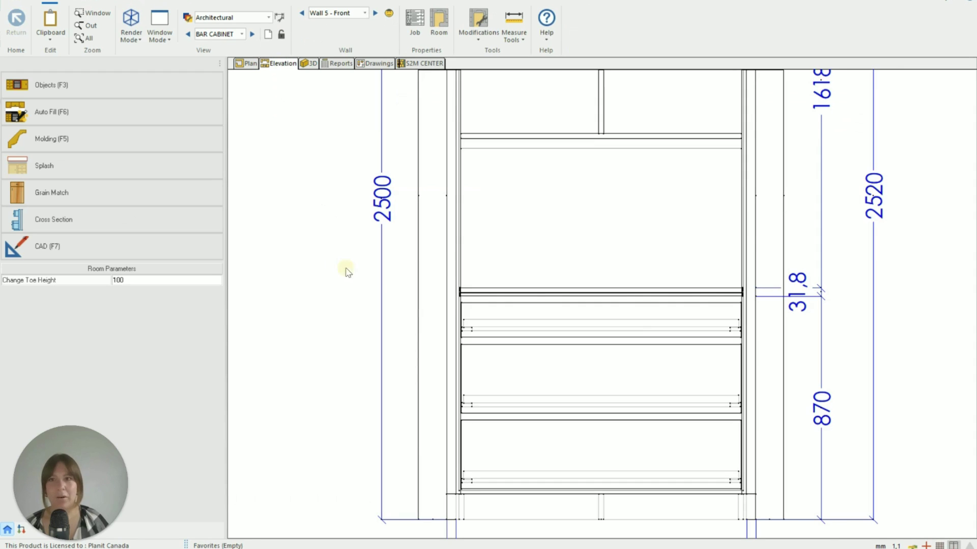
left_click(61, 217)
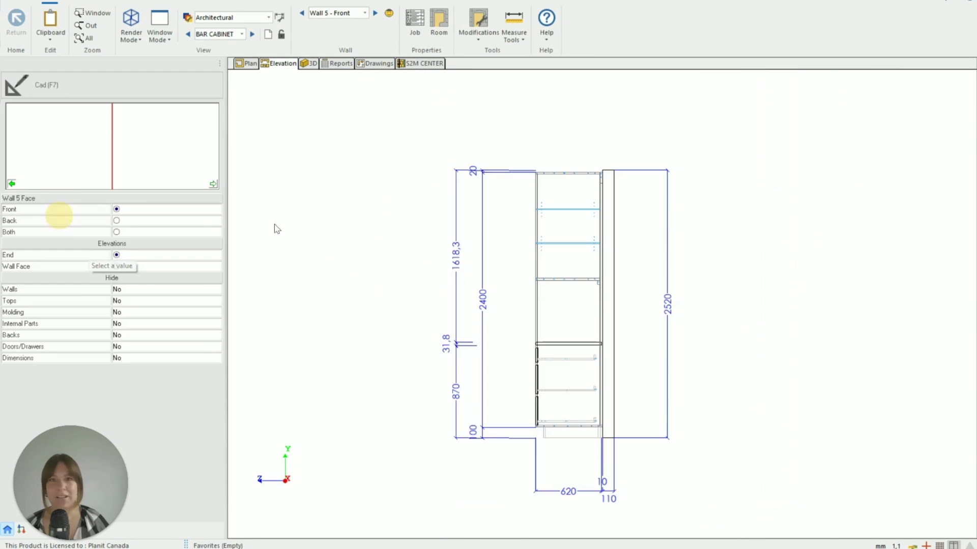
scroll(587, 397, "up", 5)
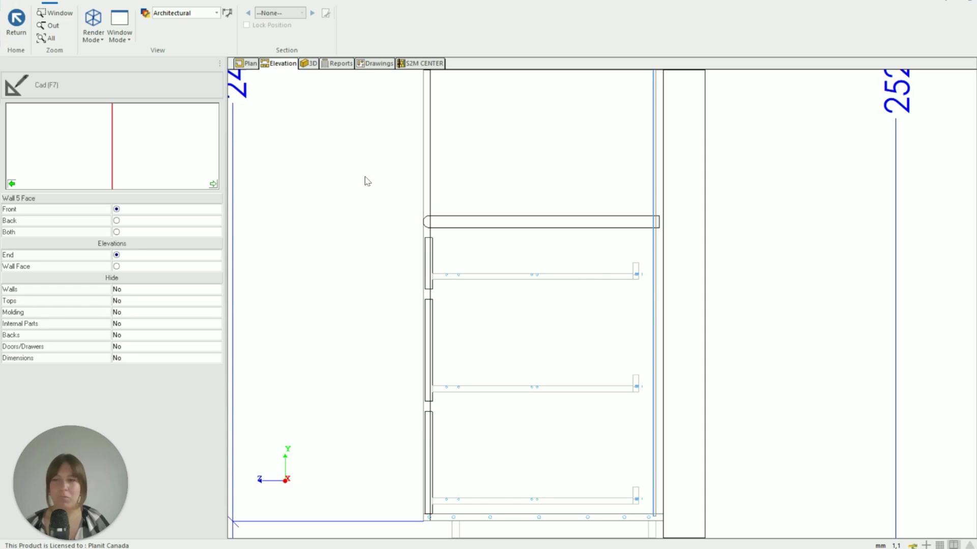
Leave the cross-section and show both bar cabinets in 3D to compare their three gapped drawers.
left_click(16, 21)
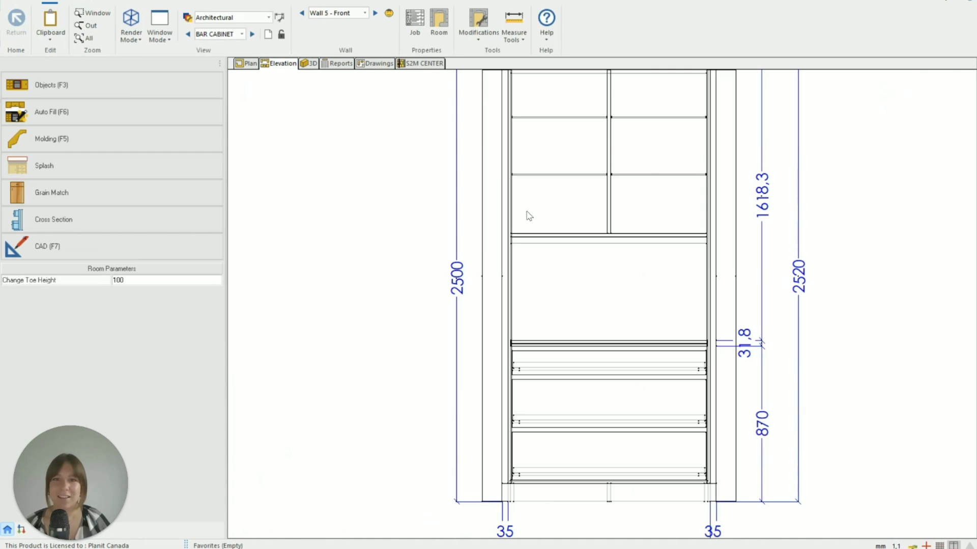
left_click(310, 64)
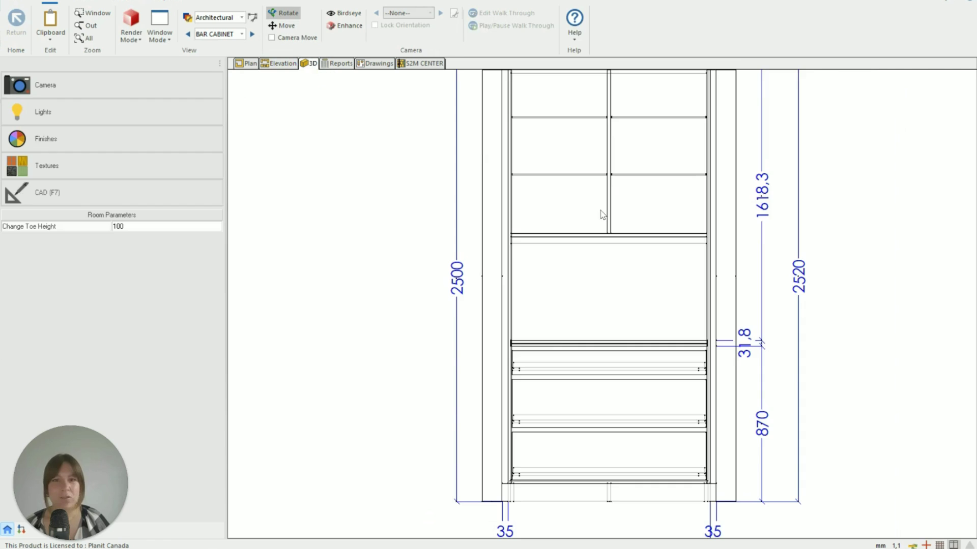